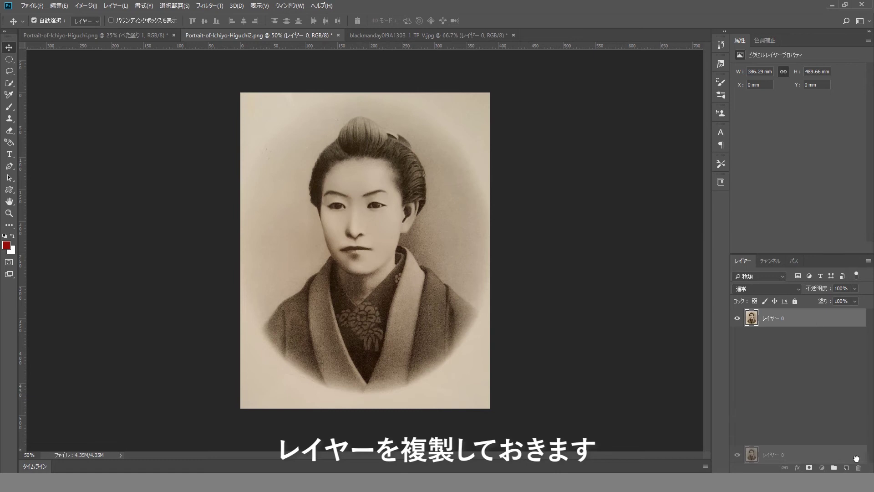
Step: Desaturate the duplicated portrait layer to turn it into a black-and-white photo
left_click(85, 5)
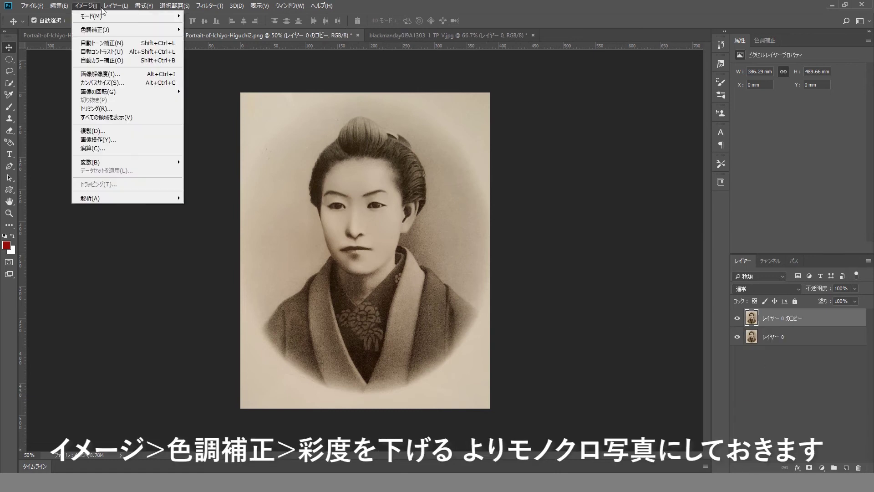
left_click(116, 5)
left_click(85, 6)
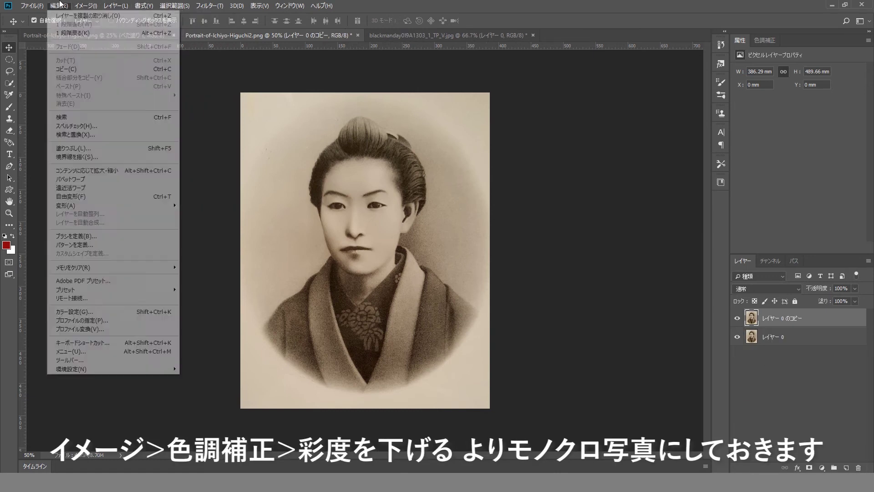
mouse_move(89, 30)
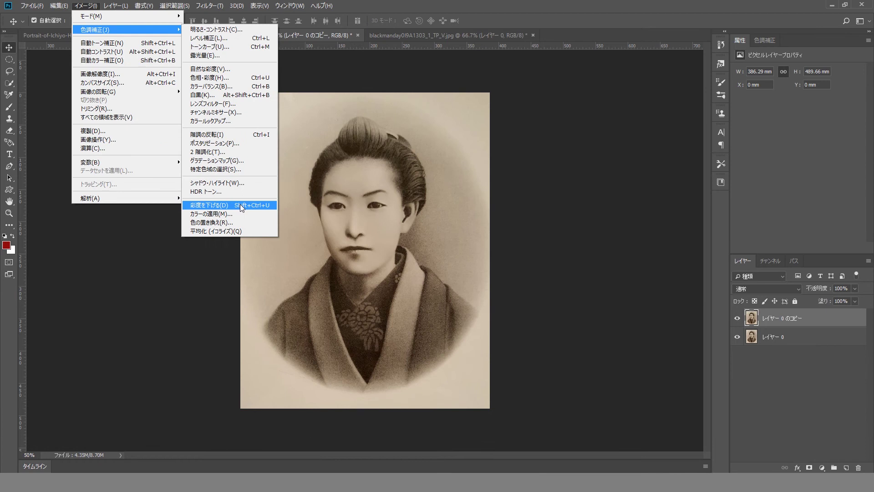
left_click(214, 207)
left_click(782, 451)
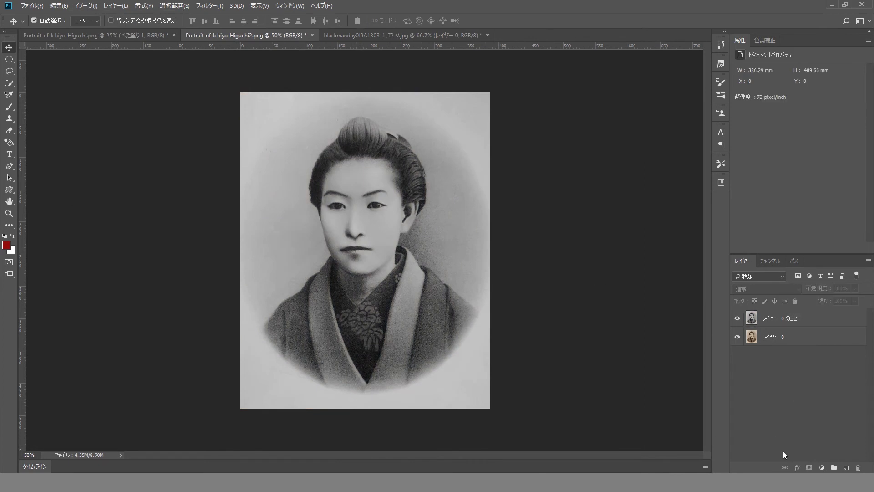
Step: Add a solid colour fill layer in the skin tone #f7d0be and invert its mask to black
left_click(822, 467)
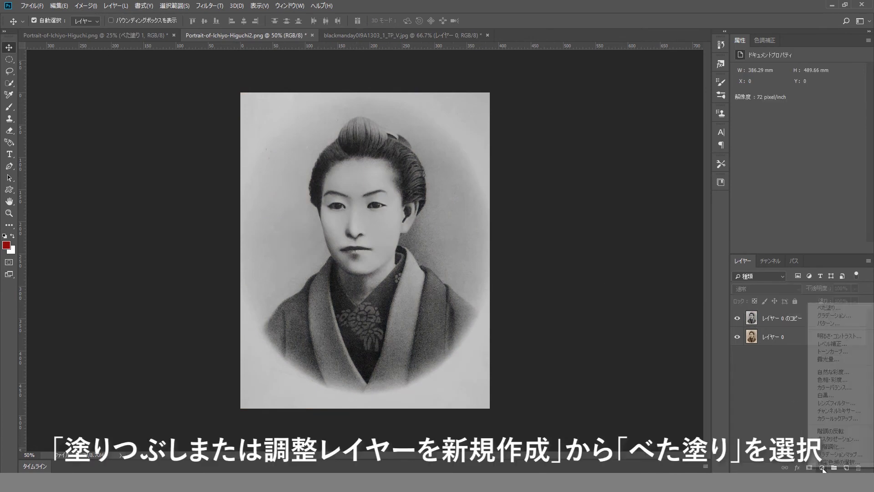
left_click(826, 310)
right_click(630, 398)
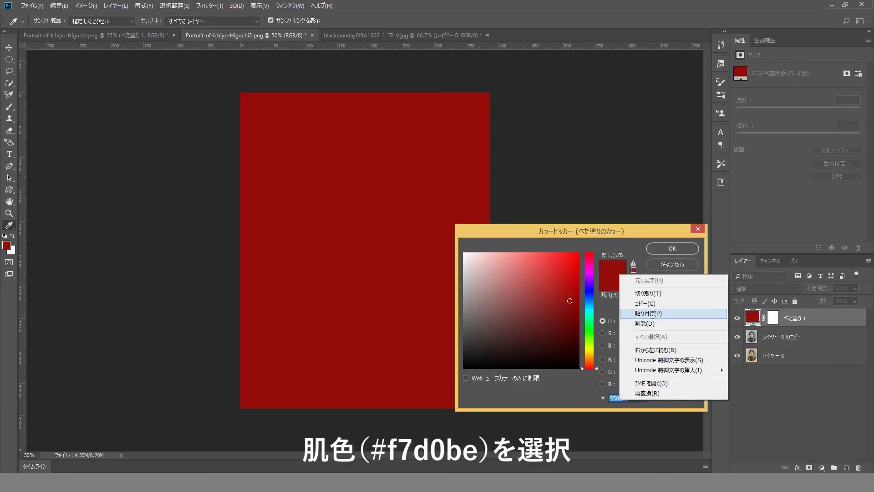
left_click(638, 314)
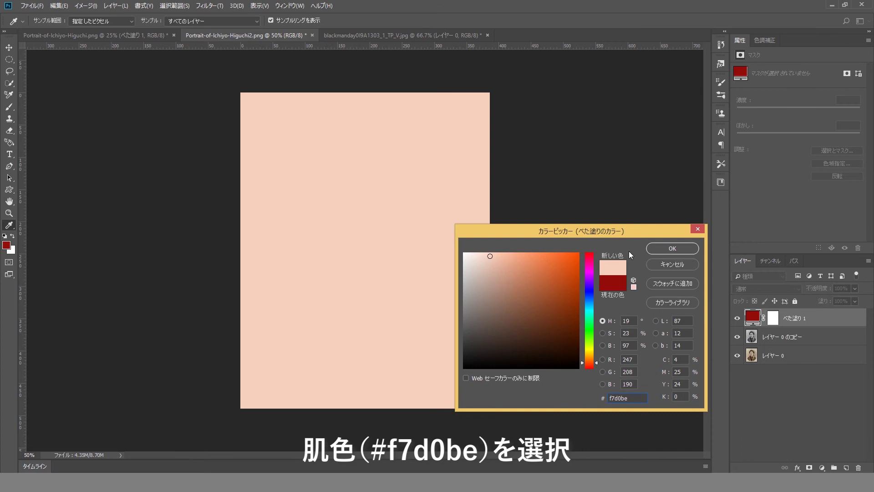
left_click(662, 250)
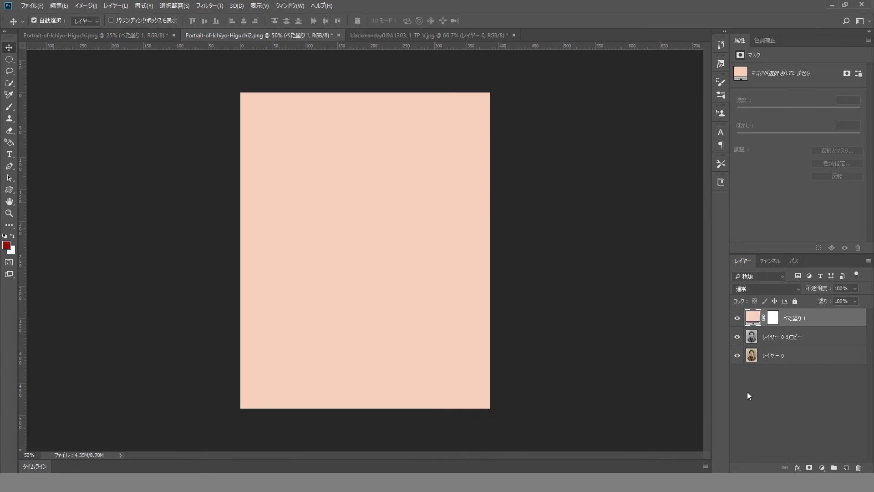
left_click(772, 318)
key("ctrl+i")
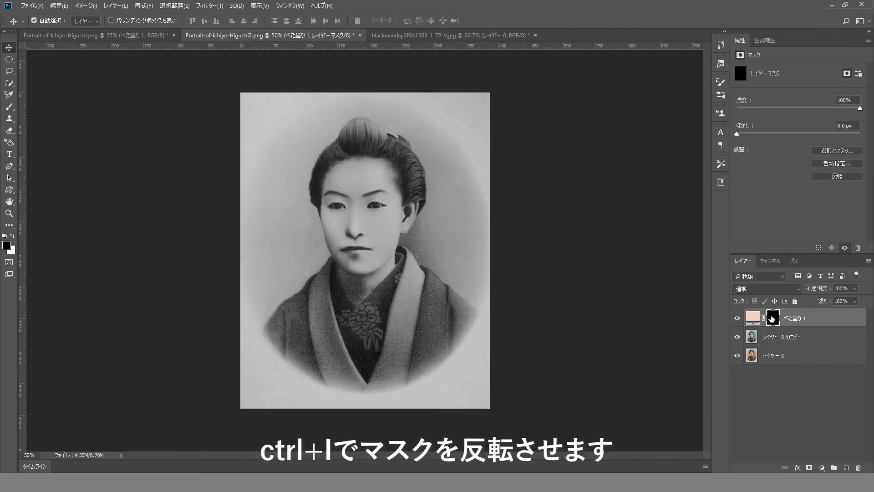
Step: Paint the face's skin area white on the fill layer's mask, raising the brush opacity to 100%
left_click(13, 108)
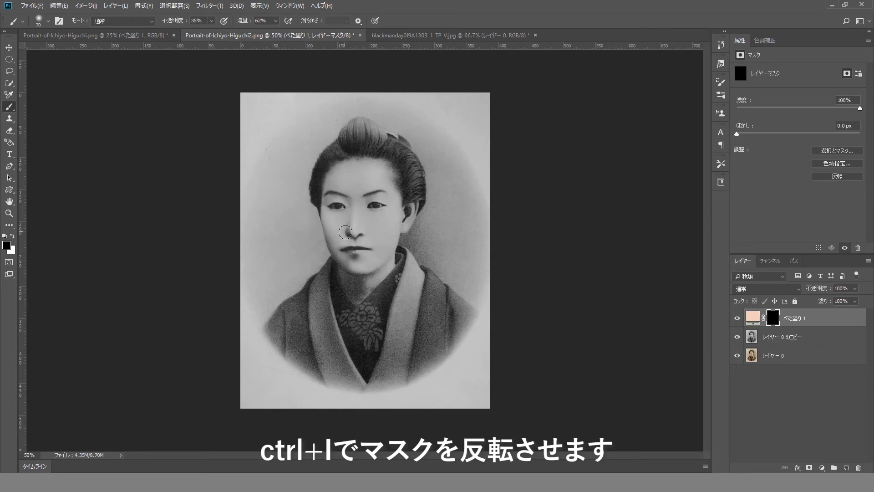
left_click(12, 236)
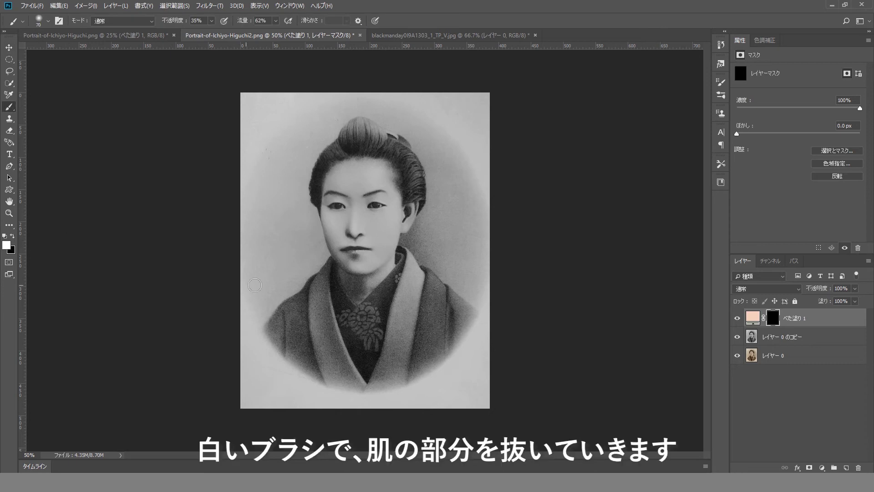
left_click(369, 213)
left_click(357, 279)
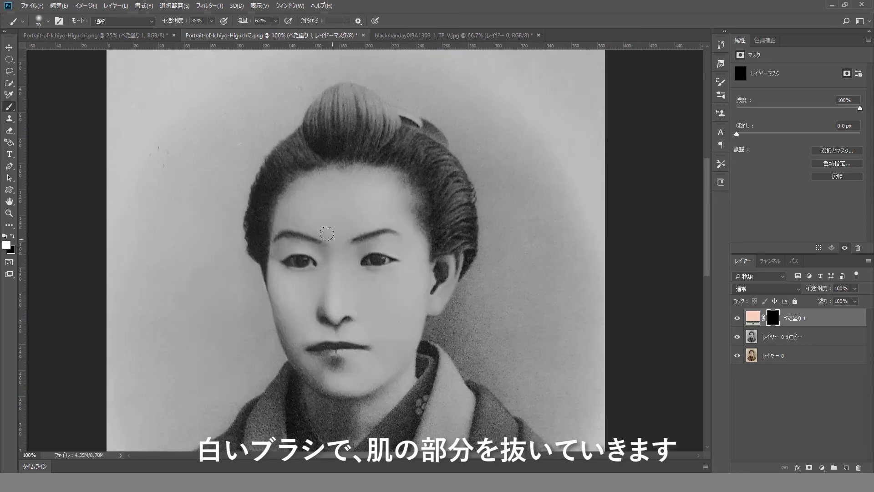
left_click_drag(334, 209, 341, 290)
left_click(212, 21)
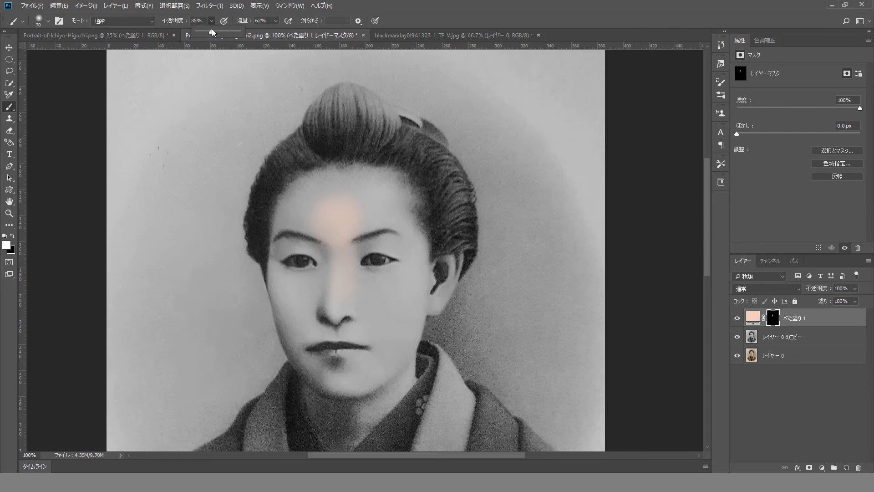
mouse_move(334, 191)
left_mouse_down()
mouse_move(333, 239)
mouse_move(341, 209)
mouse_move(339, 243)
mouse_move(360, 201)
mouse_move(376, 212)
mouse_move(349, 232)
mouse_move(381, 227)
mouse_move(402, 243)
mouse_move(403, 284)
mouse_move(353, 298)
mouse_move(328, 251)
mouse_move(355, 280)
mouse_move(378, 253)
mouse_move(365, 246)
mouse_move(324, 285)
mouse_move(272, 248)
mouse_move(291, 280)
mouse_move(321, 279)
left_mouse_up()
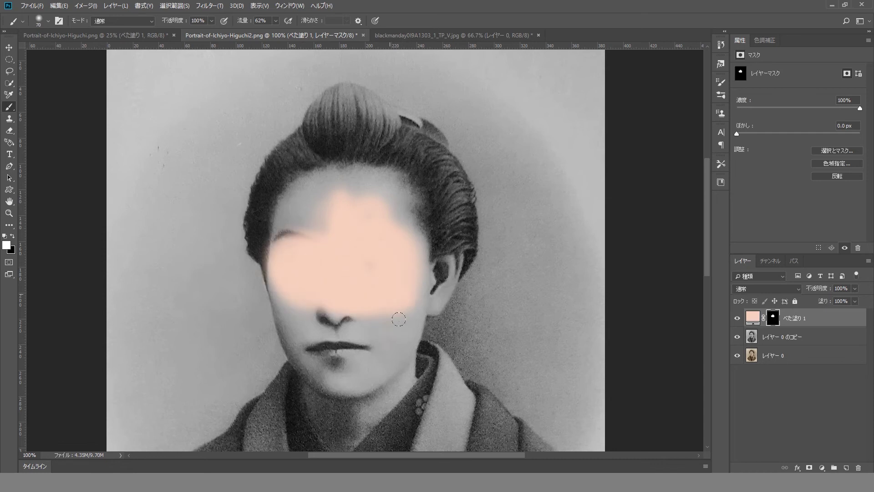
mouse_move(399, 319)
left_mouse_down()
mouse_move(393, 296)
mouse_move(356, 316)
left_mouse_up()
Step: Set the skin fill layer's blend mode to Color and refine its mask around the ear, neck and collar with a smaller brush
left_click(796, 289)
left_click(747, 261)
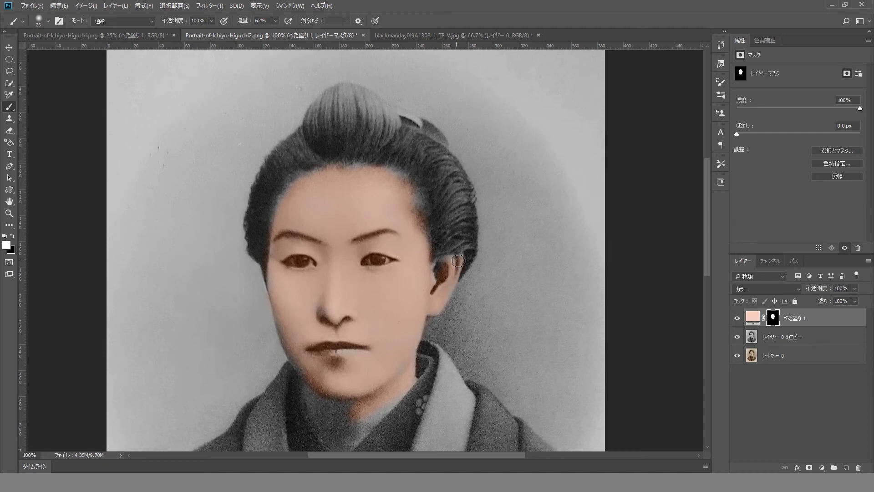
key("bracketleft")
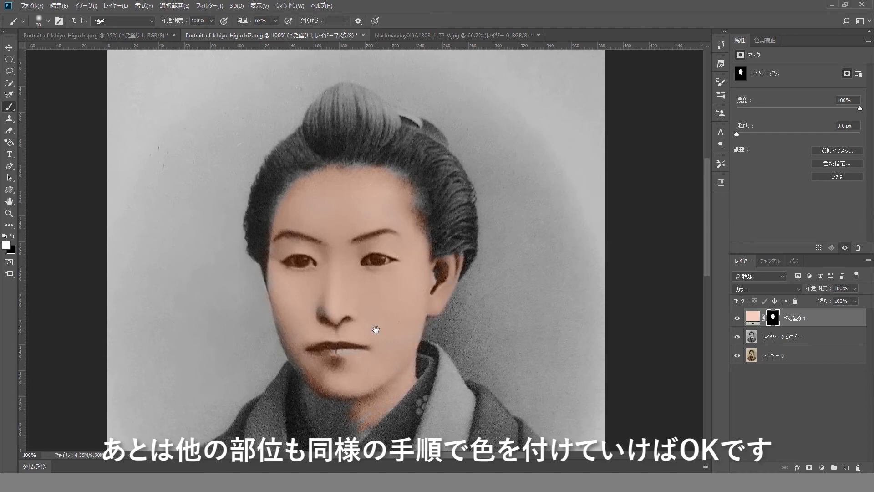
left_click_drag(375, 330, 411, 252)
key("bracketright")
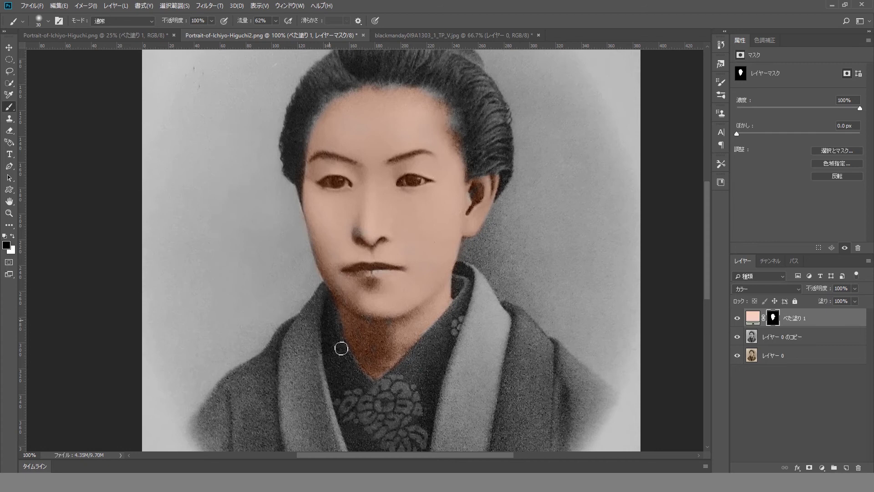
Step: Open the Liquify filter on the desaturated portrait layer and set the size of both eyes to 100
left_click(804, 339)
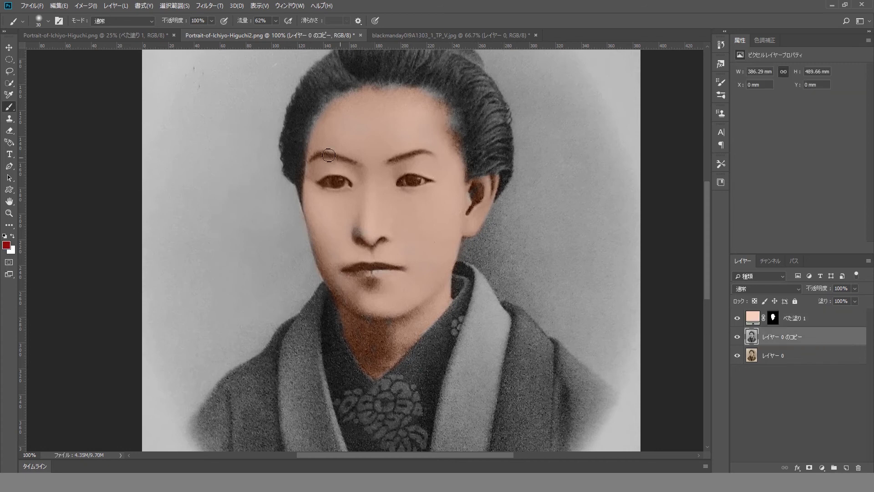
left_click(210, 6)
left_click(242, 84)
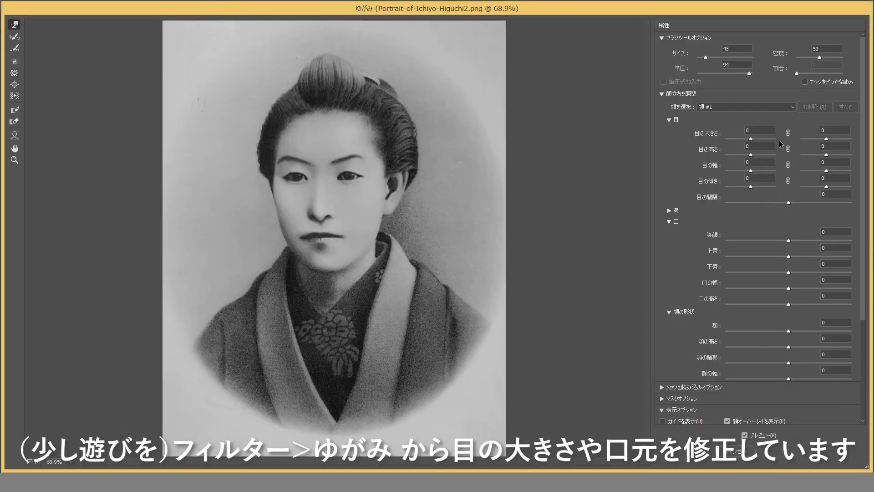
left_click_drag(750, 138, 851, 138)
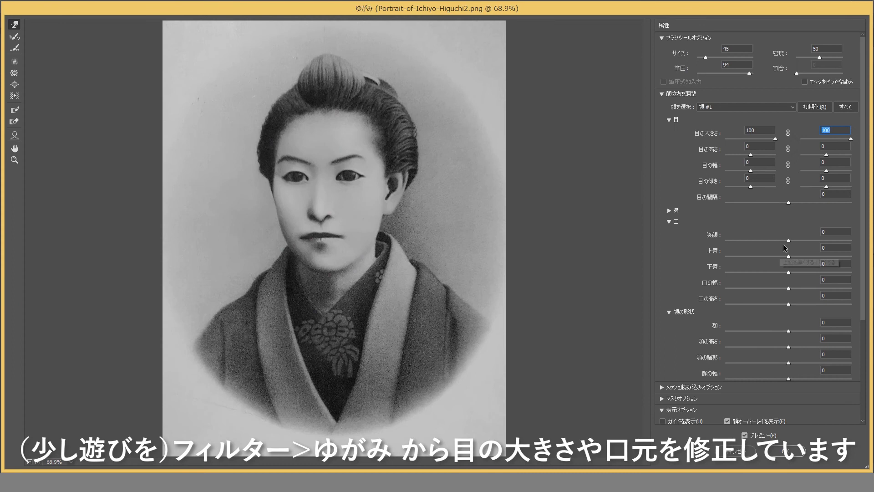
Step: Increase the smile and adjust the upper lip and mouth width in Liquify, and apply the filter
left_click_drag(789, 240, 840, 226)
left_click_drag(794, 256, 829, 256)
left_click(789, 272)
mouse_move(789, 288)
left_mouse_down()
mouse_move(809, 287)
mouse_move(794, 288)
left_mouse_up()
left_click_drag(829, 240, 844, 241)
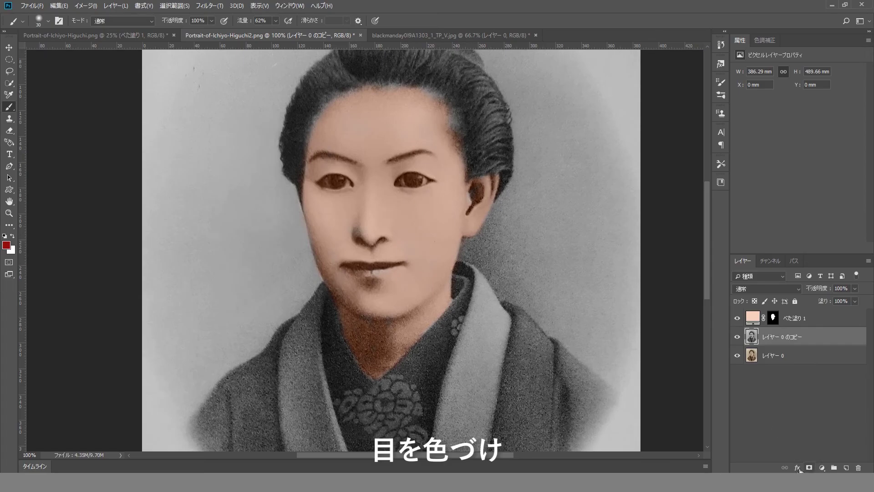
Step: Add a layer mask to the desaturated portrait, and paint both irises black on the skin fill's mask to remove their skin tone
left_click(809, 467)
left_click(801, 318)
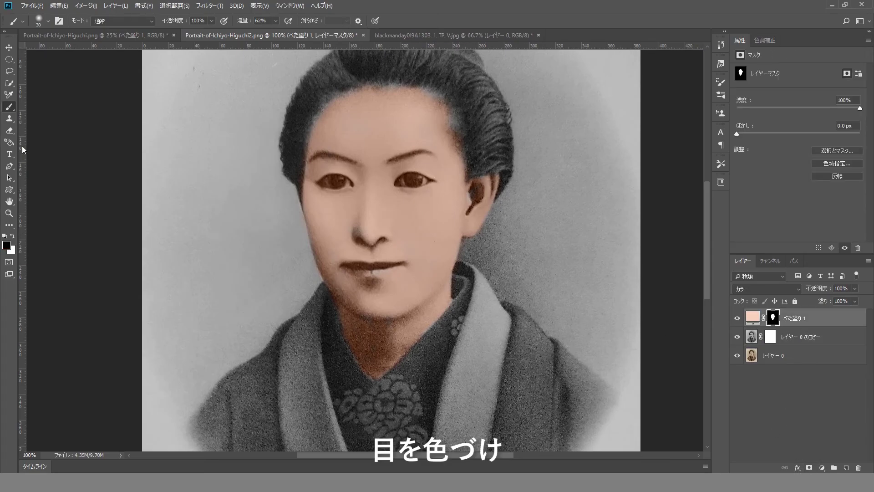
scroll(394, 190, "up", 5)
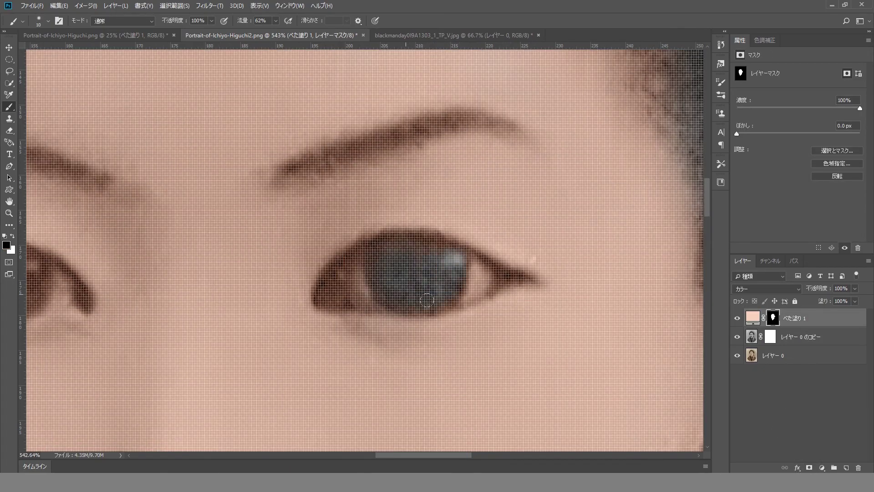
scroll(382, 265, "left", 5)
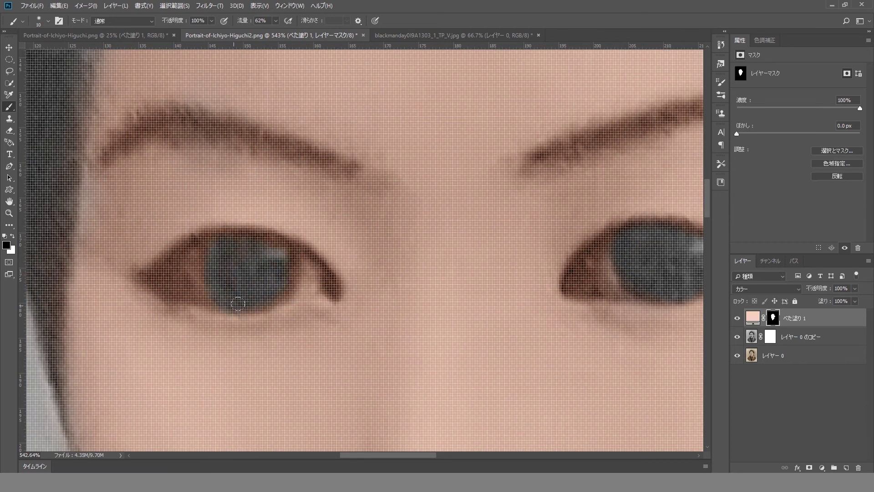
left_click_drag(280, 263, 464, 251)
Step: Add a white solid colour fill layer above the skin fill and invert its mask to black
left_click(822, 468)
left_click(825, 309)
left_click(673, 248)
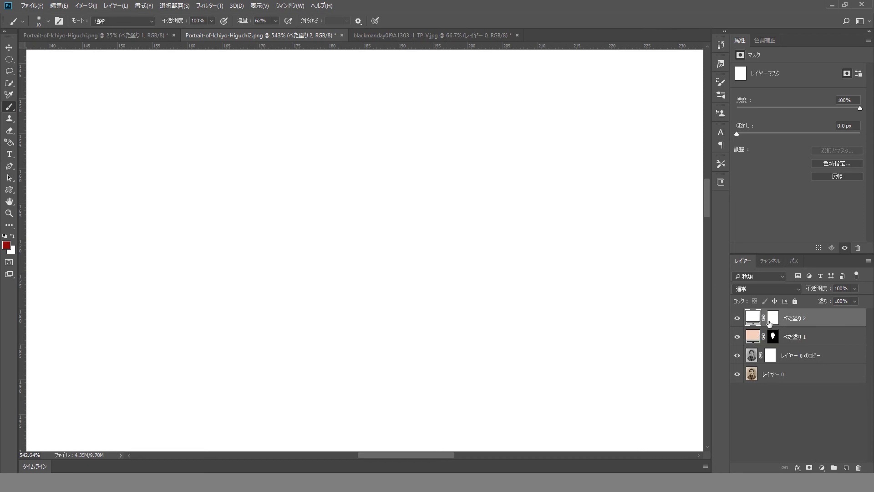
left_click(770, 320)
key("ctrl+i")
Step: Paint in the whites of both eyes on the white fill's mask, lowering the layer's opacity to 35% and finally to 20%
mouse_move(164, 288)
left_mouse_down()
mouse_move(172, 310)
mouse_move(182, 275)
mouse_move(190, 299)
left_mouse_up()
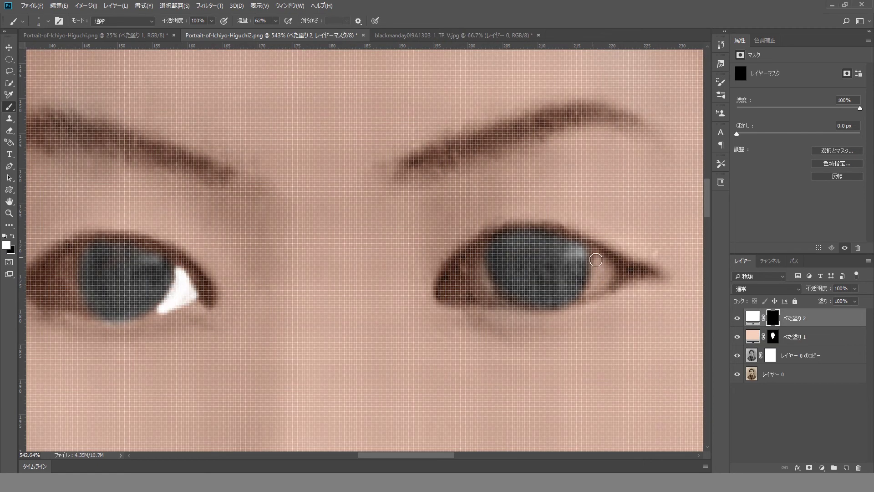
mouse_move(595, 260)
left_mouse_down()
mouse_move(592, 289)
mouse_move(605, 273)
left_mouse_up()
key("3")
key("5")
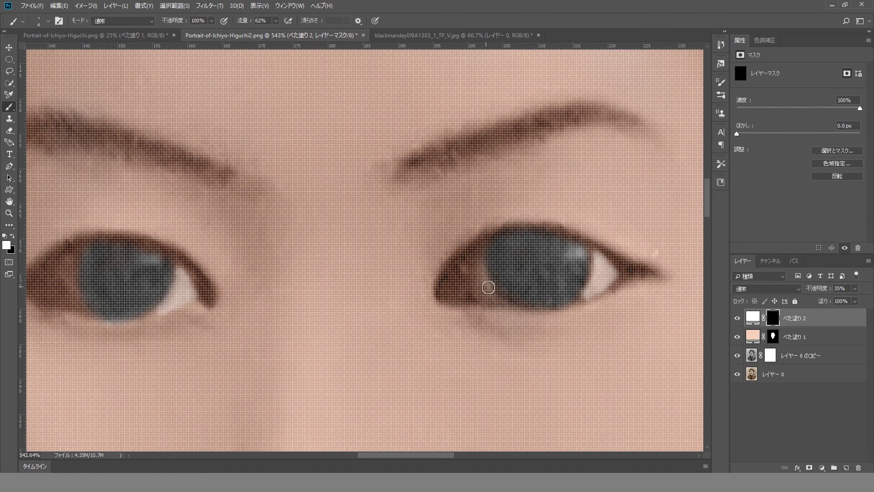
mouse_move(76, 305)
left_mouse_down()
mouse_move(66, 272)
mouse_move(56, 303)
mouse_move(92, 318)
mouse_move(68, 307)
left_mouse_up()
mouse_move(484, 278)
left_mouse_down()
mouse_move(465, 289)
mouse_move(475, 303)
mouse_move(465, 291)
mouse_move(477, 274)
left_mouse_up()
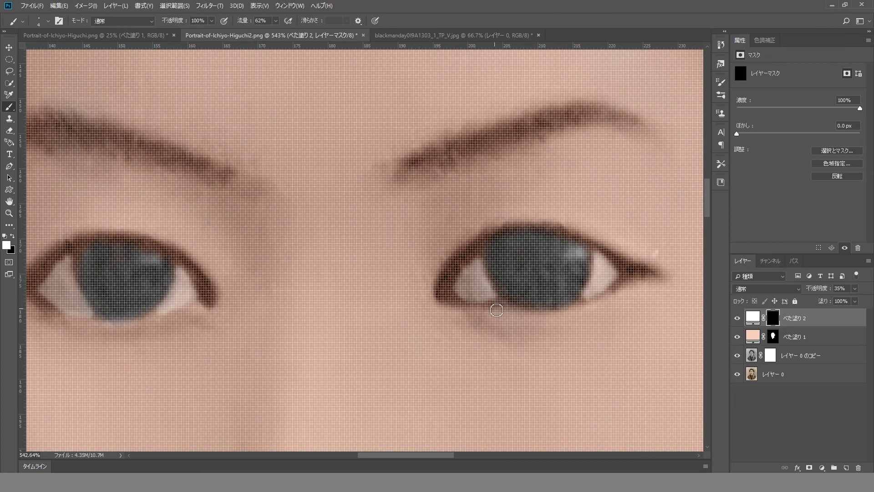
scroll(496, 310, "down", 5)
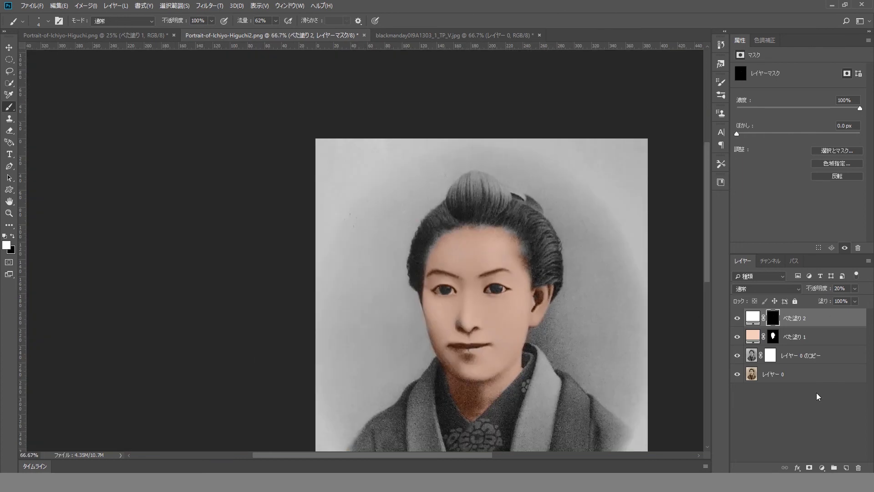
Step: Stamp black eyelashes over the picture's left eye on a new layer, using the lash1 brush from lips-and-lashes-brushes at size 125
left_click(846, 467)
left_click(48, 21)
scroll(84, 166, "up", 3)
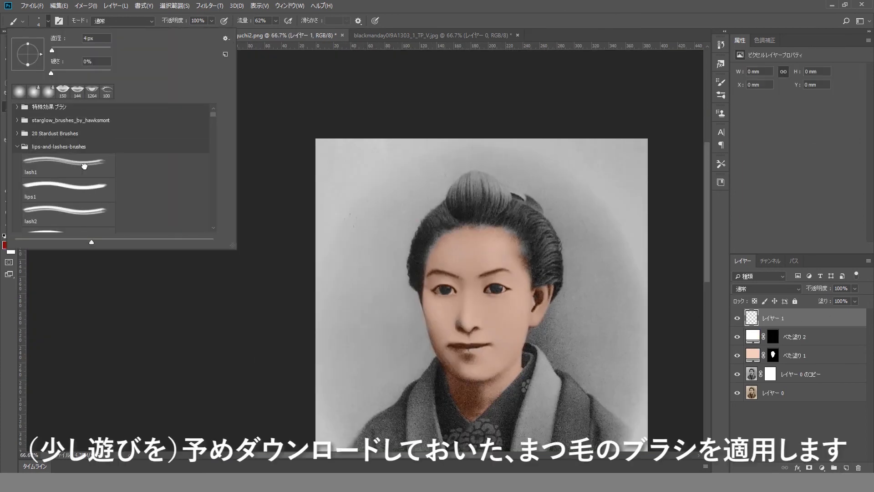
left_click(84, 166)
key("Return")
scroll(435, 282, "up", 5)
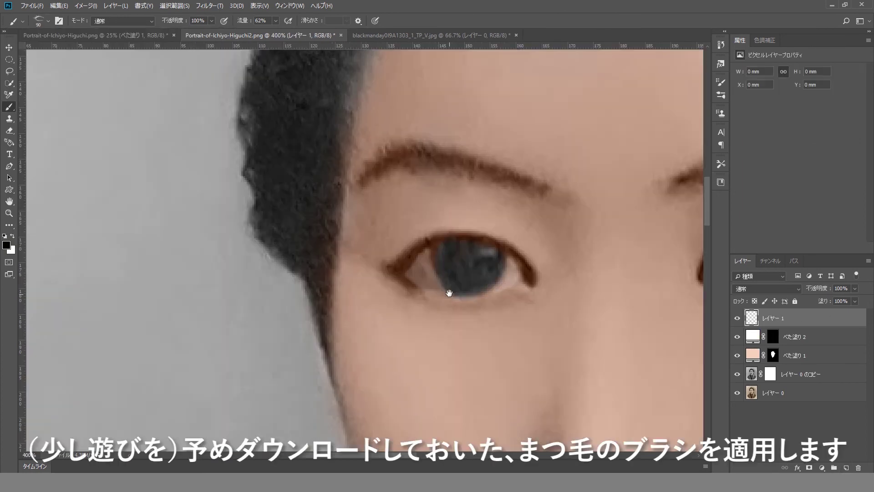
key("bracketright")
key("bracketright")
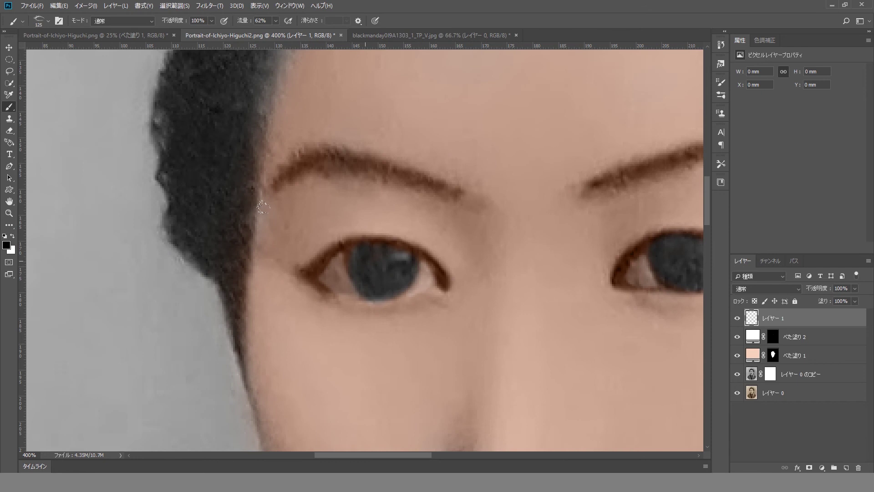
left_click(363, 260)
left_click(363, 261)
Step: Warp the eyelashes to follow the upper and lower lids of the picture's left eye, narrowing them toward the inner corner
left_click(59, 5)
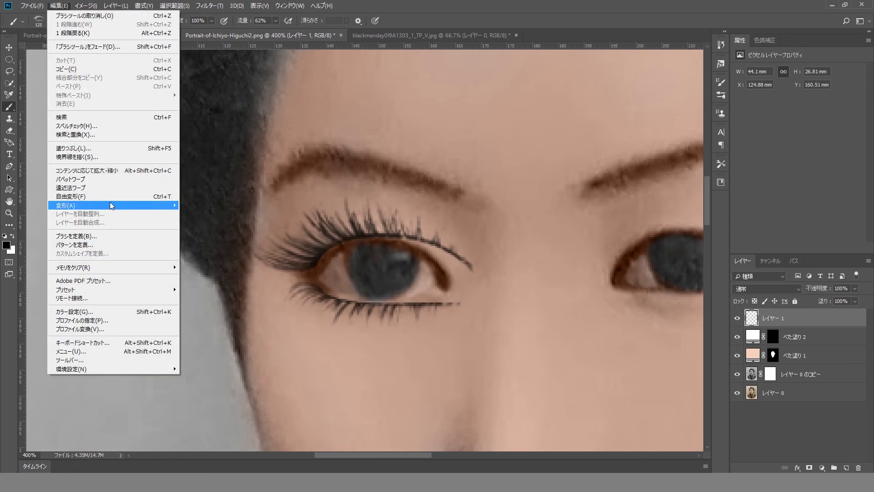
left_click(214, 259)
left_click_drag(469, 329, 465, 310)
left_click_drag(462, 259, 455, 249)
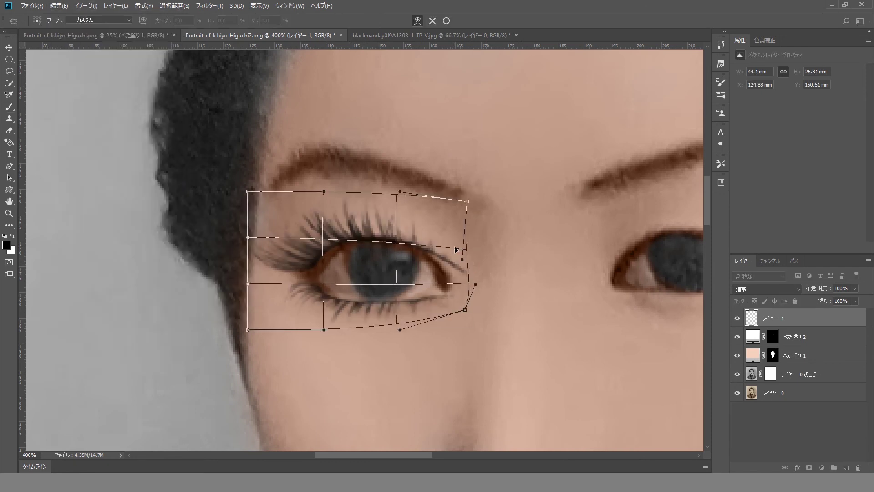
left_click_drag(475, 284, 455, 286)
left_click_drag(247, 284, 248, 275)
left_click_drag(248, 329, 253, 322)
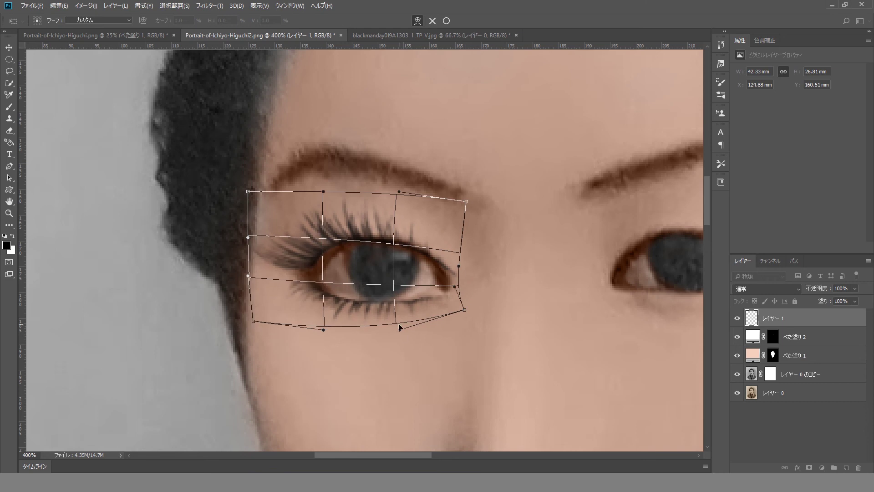
left_click_drag(458, 266, 453, 264)
left_click_drag(464, 309, 457, 310)
left_click_drag(466, 201, 452, 200)
left_click_drag(452, 264, 450, 265)
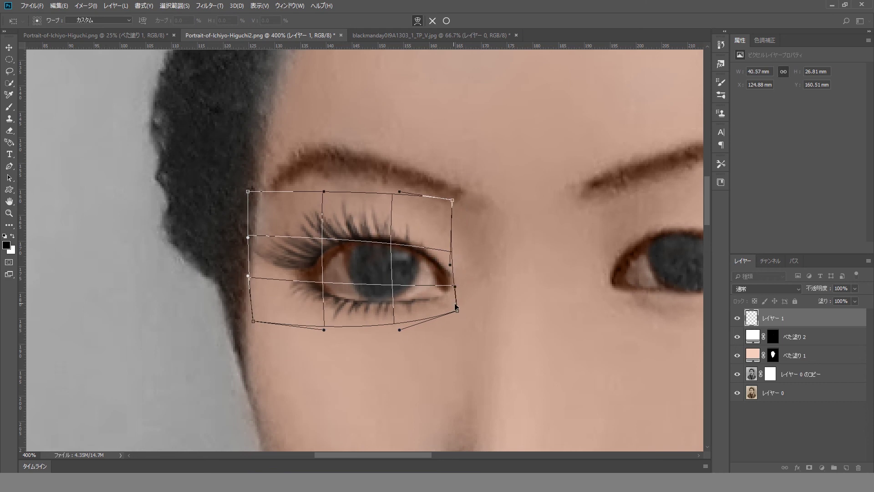
left_click_drag(327, 255, 321, 290)
key("Return")
key("b")
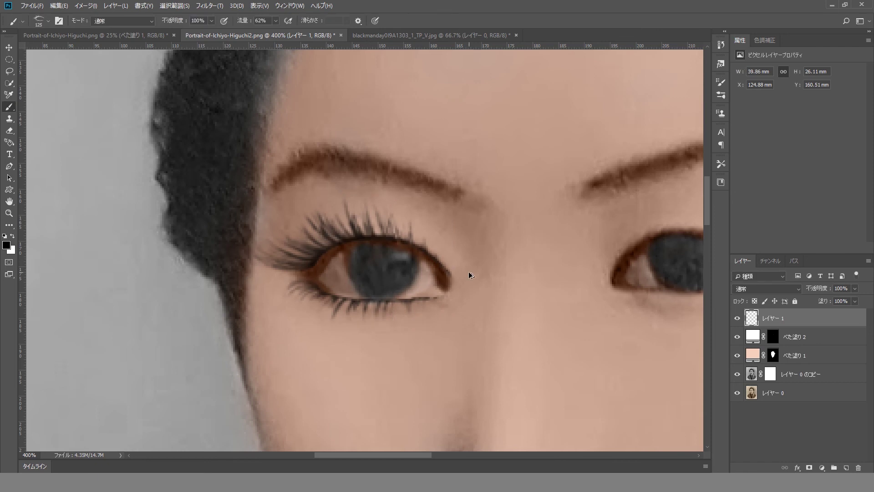
Step: Lower the eyelash layer's opacity to 75%, and fit a mirrored copy of it over the picture's right eye
key("ctrl+0")
key("ctrl+1")
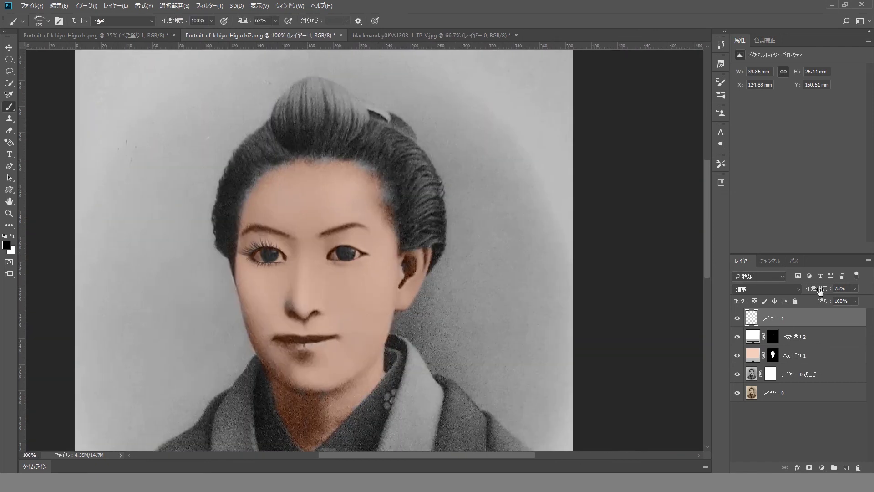
key("ctrl+j")
key("ctrl+t")
left_click_drag(236, 252, 416, 334)
key("Return")
left_click(9, 48)
left_click(416, 335, "ctrl")
left_click(415, 335, "ctrl")
left_click_drag(376, 248, 383, 252)
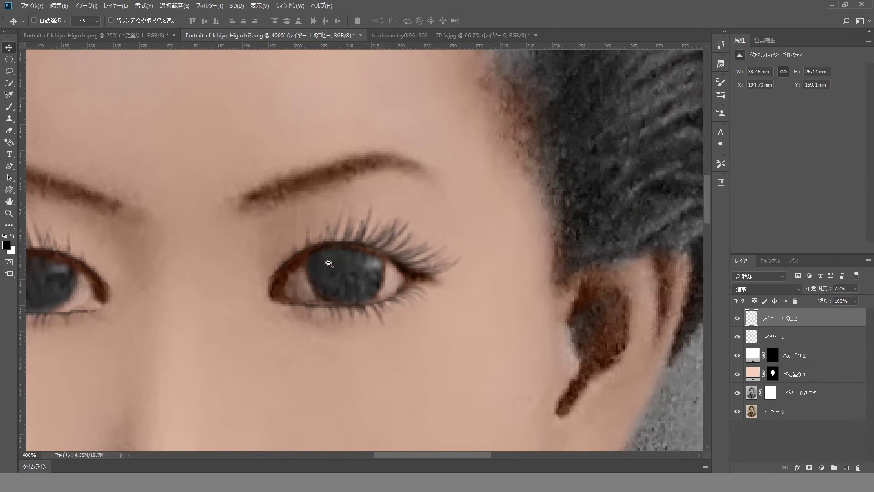
Step: Add a dark red solid colour fill layer above the eyelash layers and invert its mask to black
key("ctrl+0")
left_click(822, 467)
left_click(828, 306)
key("Return")
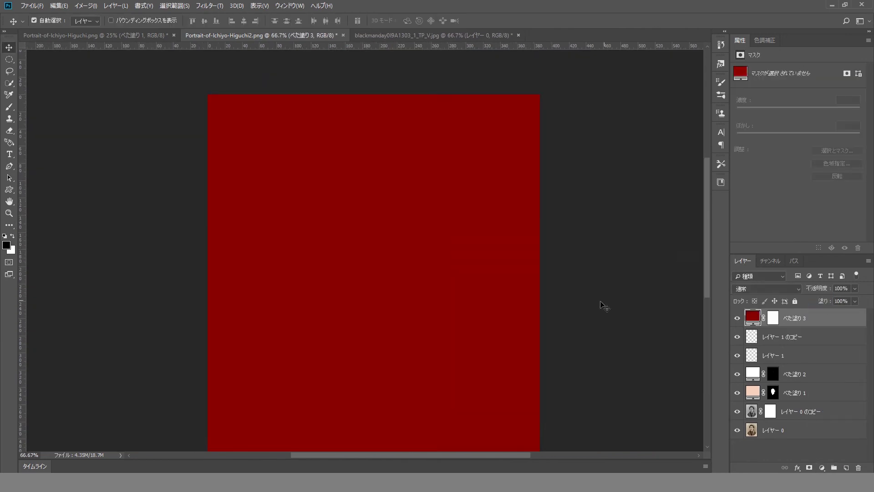
left_click(772, 317)
key("ctrl+i")
Step: Paint in the lips on the red fill's mask with a small soft round brush, lowering the layer's opacity to 59%
key("x")
left_click(9, 107)
left_click(43, 20)
left_click(33, 92)
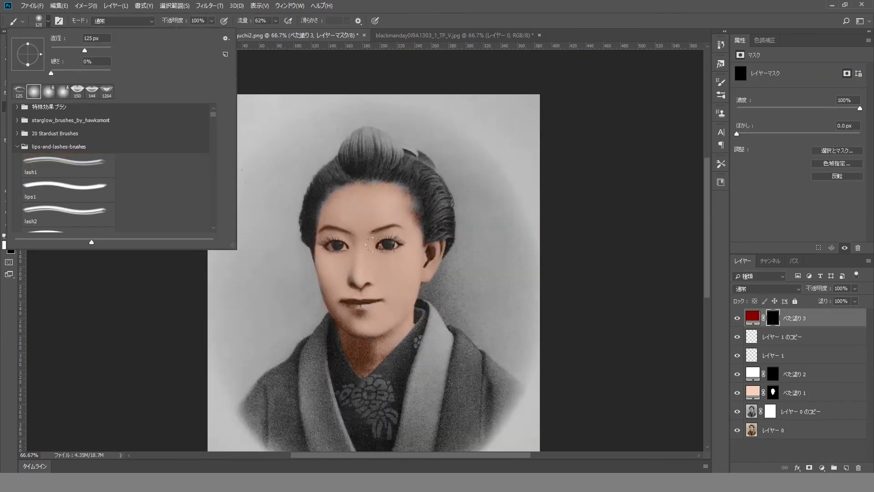
key("Return")
scroll(363, 307, "up", 4)
key("bracketleft")
key("bracketleft")
key("bracketleft")
key("bracketleft")
mouse_move(348, 283)
left_mouse_down()
mouse_move(319, 289)
mouse_move(382, 290)
left_mouse_up()
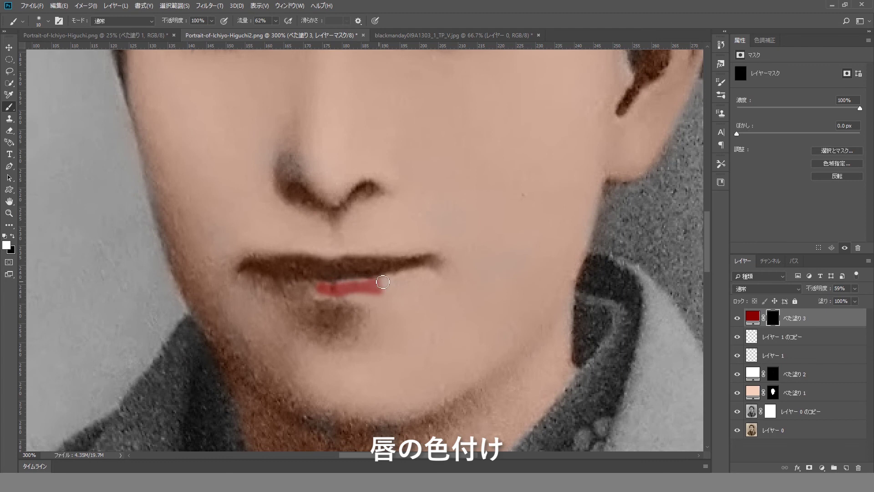
mouse_move(332, 268)
left_mouse_down()
mouse_move(389, 270)
mouse_move(365, 281)
mouse_move(392, 267)
mouse_move(416, 271)
mouse_move(350, 290)
mouse_move(378, 293)
mouse_move(307, 264)
mouse_move(263, 267)
mouse_move(285, 280)
mouse_move(264, 279)
mouse_move(332, 298)
mouse_move(400, 293)
mouse_move(373, 273)
left_mouse_up()
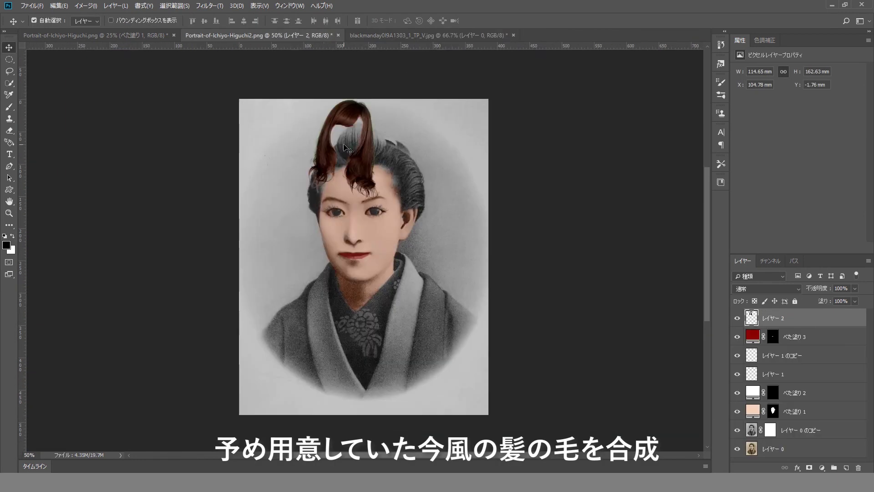
Step: Enlarge the brown hair layer and position it around the woman's face
key("ctrl+t")
left_click_drag(425, 254, 433, 223)
left_click_drag(336, 273, 324, 256)
left_click_drag(434, 236, 439, 243)
key("Return")
left_click_drag(353, 173, 350, 179)
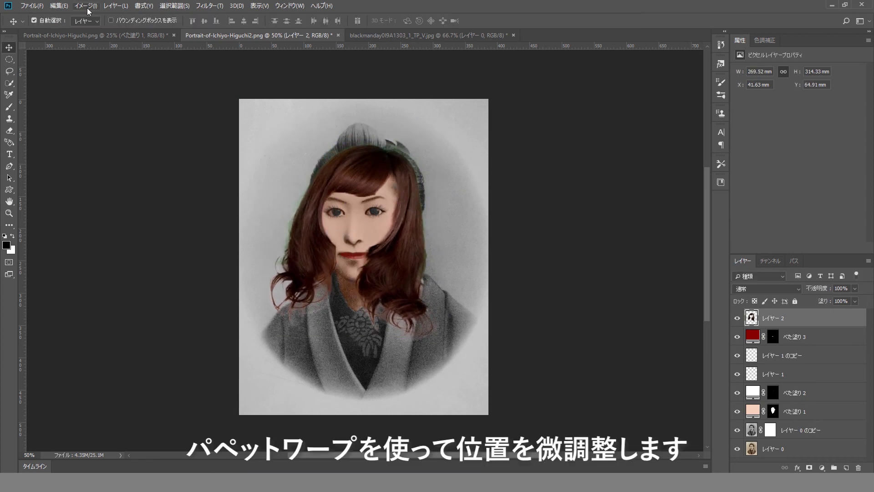
Step: Puppet Warp the hair, pulling the locks on the picture's right side outward off the jaw and cheek
left_click(59, 5)
left_click(91, 180)
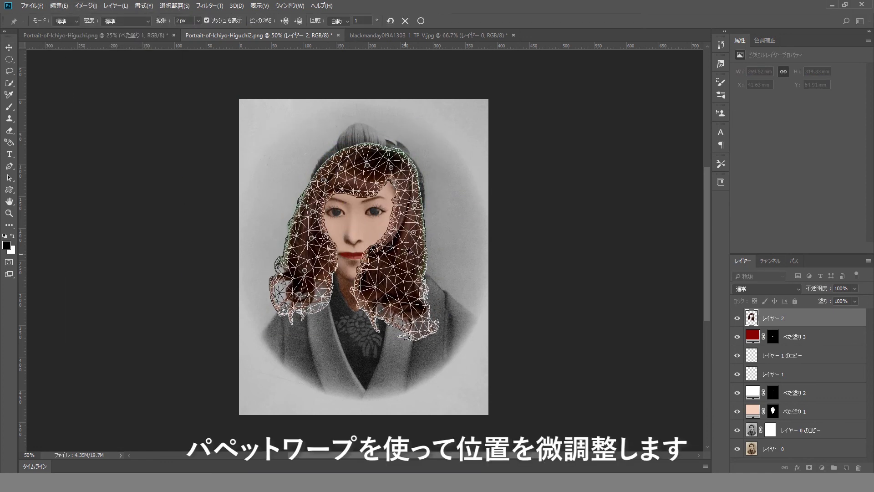
left_click_drag(414, 233, 418, 233)
left_click_drag(403, 255, 414, 258)
left_click_drag(394, 270, 406, 270)
left_click_drag(389, 292, 403, 296)
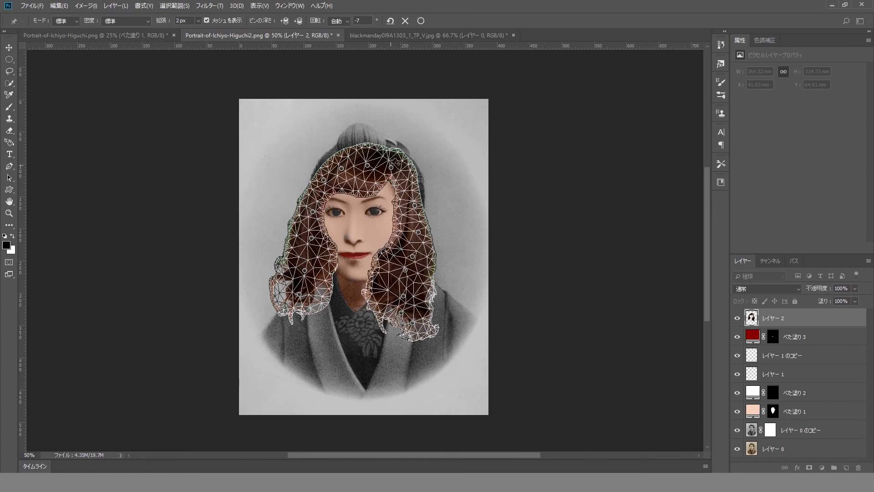
left_click_drag(414, 258, 417, 252)
left_click_drag(405, 270, 414, 272)
left_click_drag(403, 296, 412, 288)
left_click_drag(401, 314, 405, 311)
Step: Adjust the left locks and the crown of the hair with warp pins, curving the lower left locks inward, and apply the warp
left_click_drag(305, 271, 307, 307)
left_click_drag(313, 213, 309, 240)
left_click_drag(324, 179, 323, 173)
left_click_drag(340, 168, 365, 166)
left_click_drag(391, 167, 388, 172)
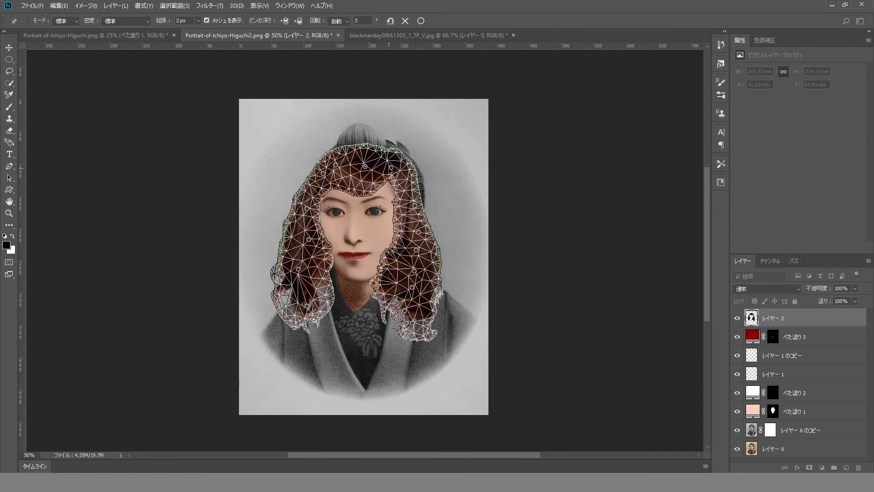
left_click_drag(415, 205, 416, 206)
left_click_drag(307, 306, 311, 310)
left_click_drag(298, 269, 306, 281)
left_click_drag(312, 310, 322, 315)
left_click(293, 262)
left_click_drag(292, 262, 314, 237)
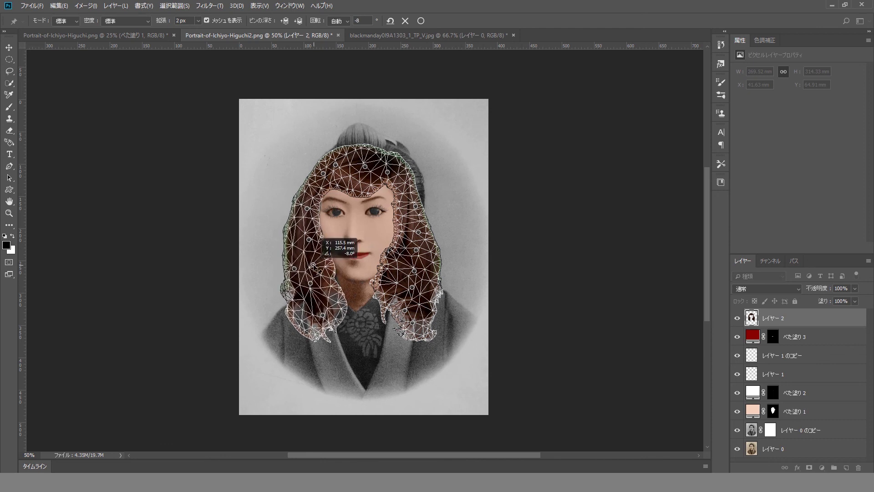
left_click(421, 20)
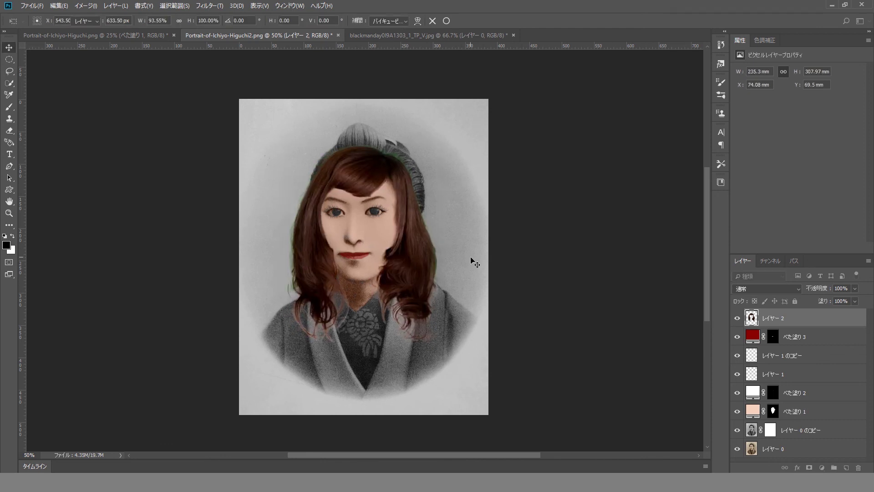
left_click(59, 5)
mouse_move(68, 205)
left_click(201, 262)
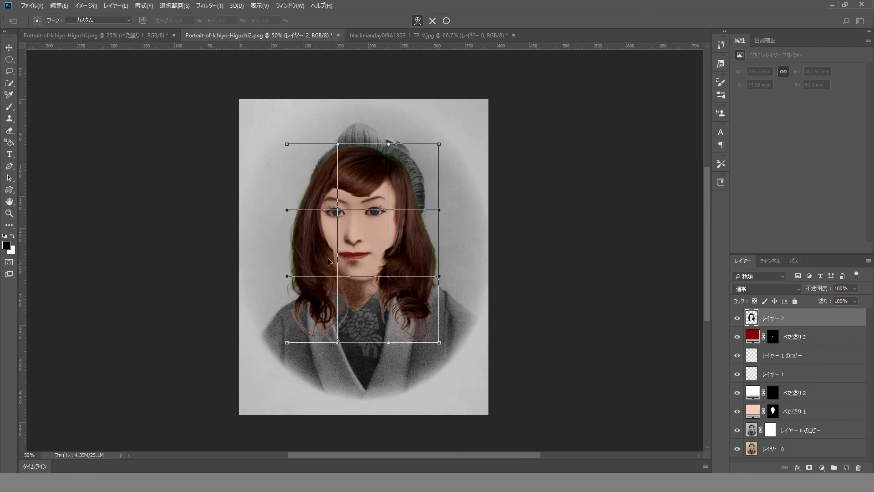
key("Return")
left_click(329, 173)
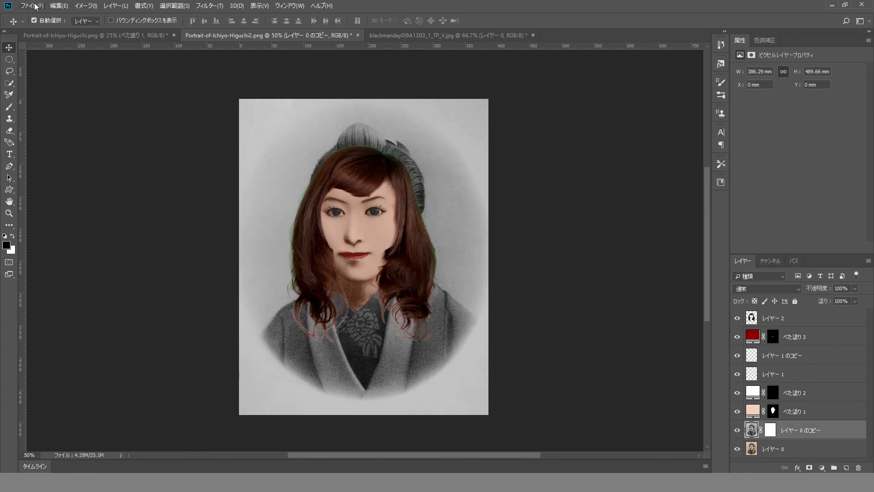
left_click(59, 5)
left_click(77, 179)
key("Escape")
Step: Try pinning the hair with Puppet Warp and pulling the left locks toward the face, and undo the warp
left_click(320, 191)
left_click(59, 6)
left_click(104, 180)
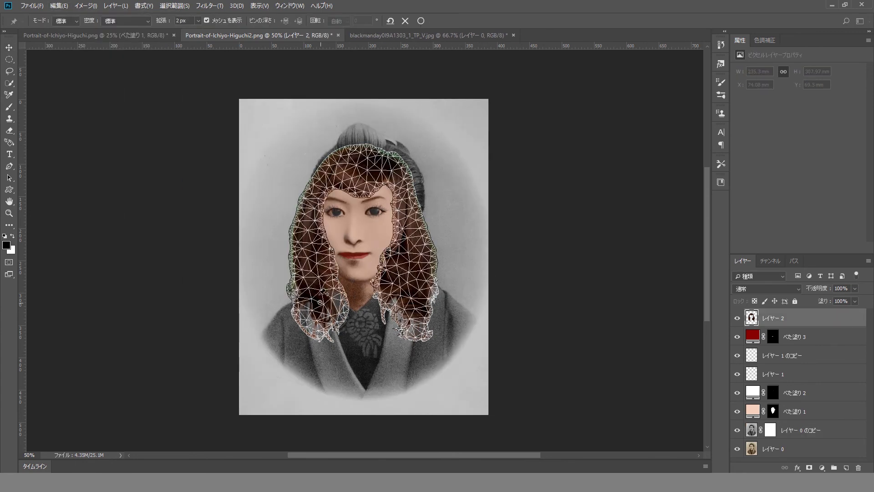
left_click(320, 301)
left_click(313, 274)
left_click(310, 256)
left_click(310, 233)
left_click(314, 200)
left_click(329, 177)
left_click(404, 284)
left_click(411, 307)
left_click_drag(313, 200, 317, 200)
left_click_drag(310, 233, 315, 231)
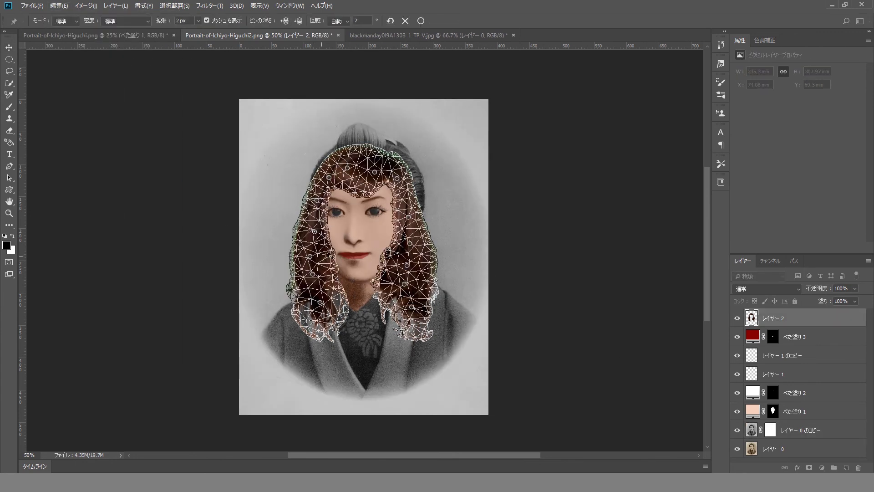
left_click_drag(365, 195, 343, 191)
left_click(420, 20)
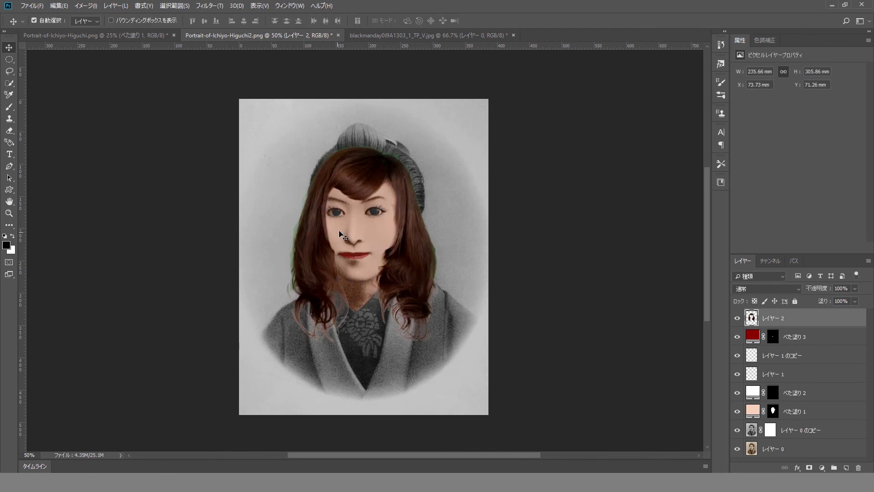
key("ctrl+z")
Step: Mask out the hair strands overlapping the lower cheeks on a new hair layer mask, and stretch the hair slightly upward
left_click(809, 468)
key("b")
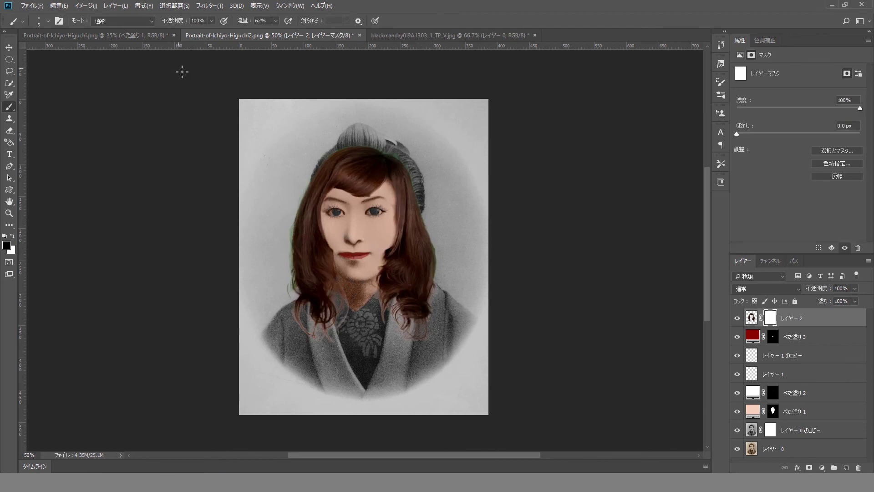
left_click(39, 21)
left_click(358, 225)
mouse_move(389, 251)
left_mouse_down()
mouse_move(384, 241)
mouse_move(391, 246)
mouse_move(384, 268)
left_mouse_up()
key("ctrl+t")
left_click_drag(359, 143, 360, 142)
key("Return")
Step: Clone the grey background over the old bun and hair behind the new hairstyle on the desaturated portrait layer
left_click(774, 432)
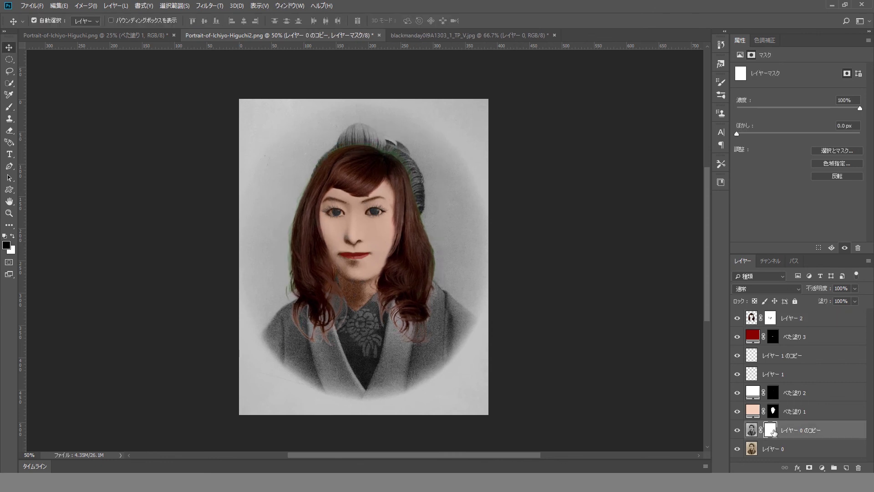
left_click(751, 429)
left_click(9, 119)
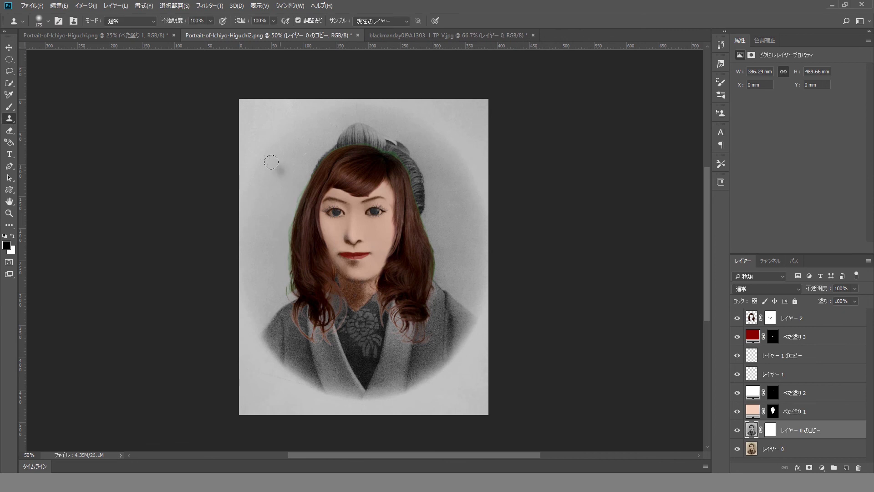
left_click(274, 178, "alt")
mouse_move(348, 116)
left_mouse_down()
mouse_move(310, 164)
mouse_move(366, 130)
mouse_move(396, 145)
mouse_move(421, 191)
mouse_move(410, 145)
left_mouse_up()
left_click(10, 48)
scroll(322, 301, "down", 2)
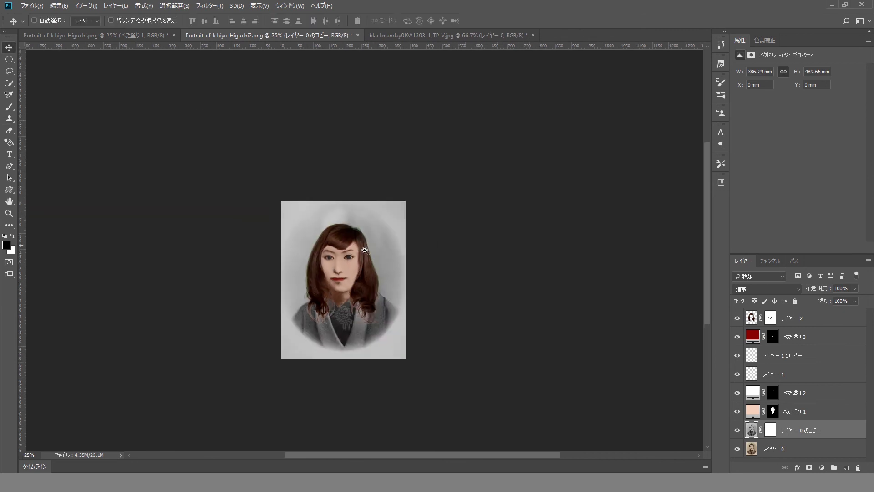
scroll(322, 301, "up", 3)
Step: Liquify the desaturated portrait layer with the chin height raised to its maximum
left_click(415, 254)
scroll(272, 286, "down", 1)
left_click(252, 182)
left_click(209, 6)
left_click(214, 81)
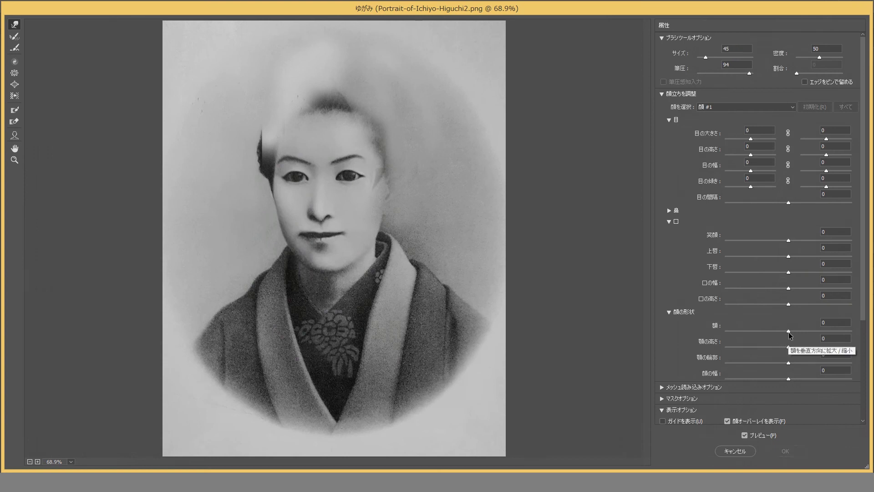
left_click_drag(788, 348, 851, 347)
left_click(784, 450)
Step: Create a layer below the hair and fill a circular selection about 31 mm wide on the right cheek with red
left_click(847, 468)
left_click_drag(794, 430, 794, 327)
left_click(9, 59)
left_click_drag(344, 221, 365, 241)
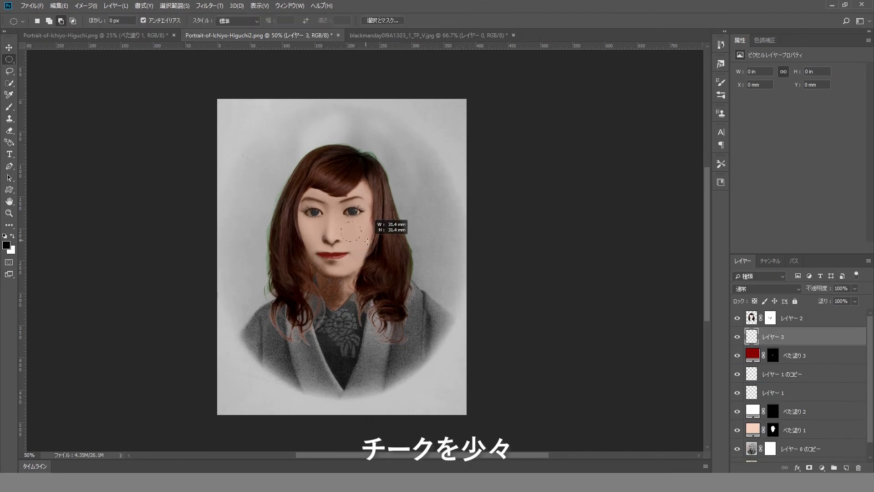
left_click(7, 245)
left_click(565, 254)
left_click(673, 248)
key("alt+Delete")
Step: Blur the red cheek patch, and place a copy of it at 80% opacity over the picture's left cheek
left_click(210, 6)
left_click(348, 160)
left_click_drag(659, 292, 681, 292)
left_click(739, 168)
left_click_drag(794, 337, 846, 468)
left_click(9, 47)
left_click_drag(356, 231, 310, 231)
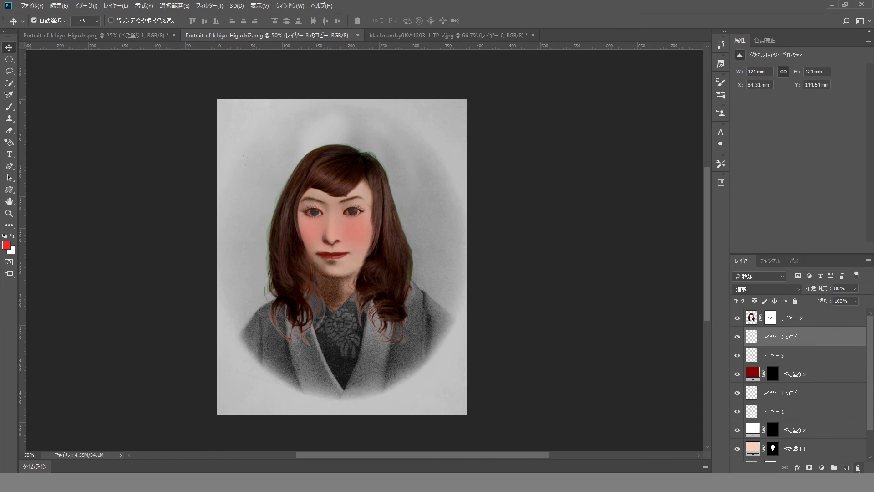
left_click(820, 374)
left_click(847, 468)
left_click_drag(846, 375, 859, 467)
Step: Add a solid colour fill layer in Color blend mode directly below the skin fill, and invert its mask to black
left_click(822, 468)
left_click(840, 273)
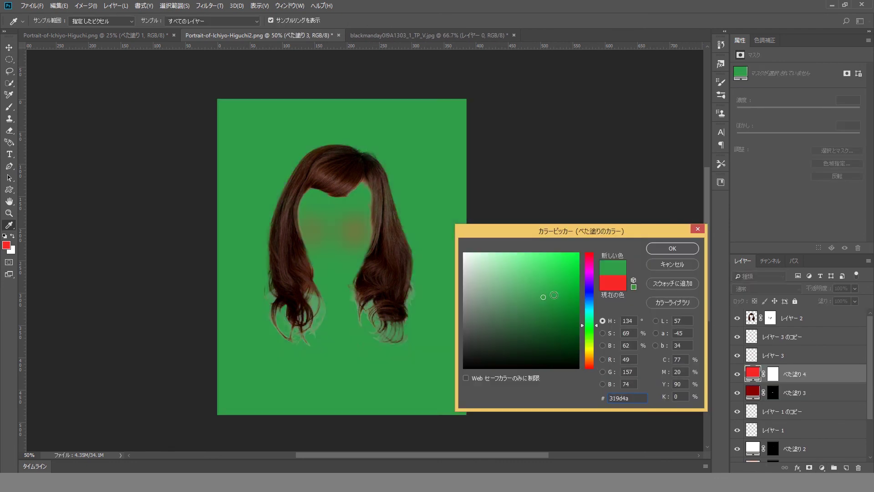
key("Return")
key("v")
key("shift+alt+c")
left_click_drag(804, 374, 810, 433)
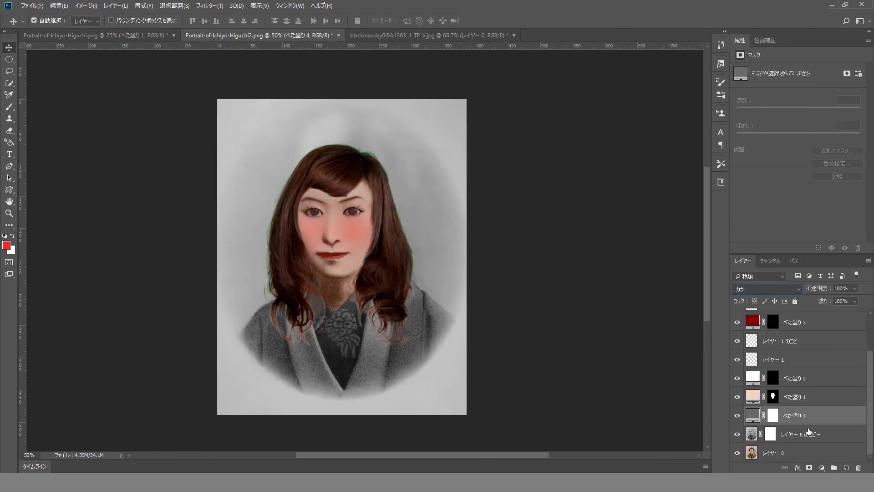
key("b")
key("d")
key("ctrl+i")
Step: Change the new fill's colour to purple and paint in the kimono's right shoulder on its mask
double_click(753, 413)
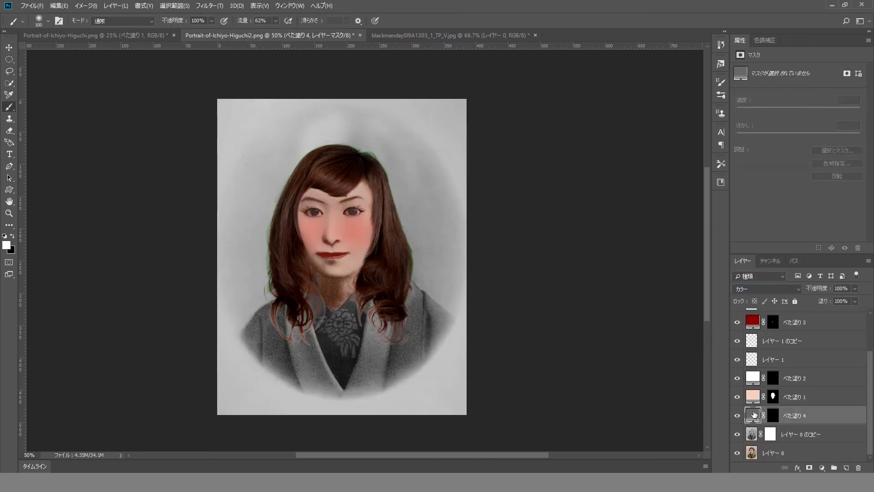
left_click(589, 278)
left_click(579, 294)
key("Return")
left_click(773, 415)
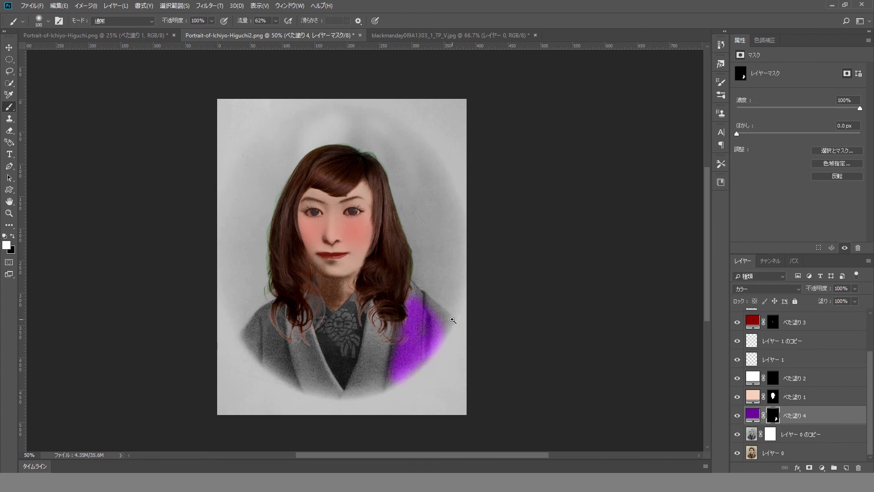
left_click(452, 320, "ctrl")
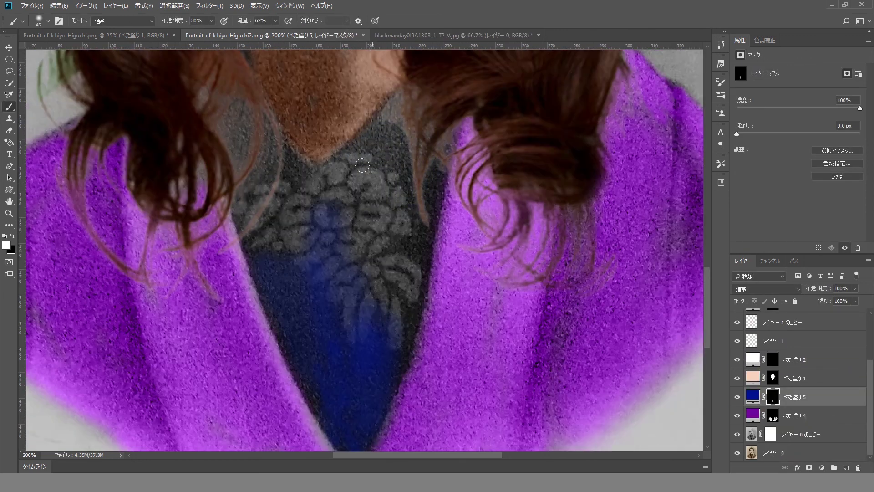
Step: Paint in the kimono's inner collar on the blue fill's mask and set that fill layer to Color blend mode
mouse_move(374, 136)
left_mouse_down()
mouse_move(401, 282)
mouse_move(296, 200)
mouse_move(259, 142)
left_mouse_up()
mouse_move(263, 299)
left_mouse_down()
mouse_move(311, 369)
mouse_move(315, 339)
mouse_move(308, 334)
mouse_move(360, 255)
left_mouse_up()
left_click(767, 288)
left_click(746, 268)
scroll(339, 336, "down", 2)
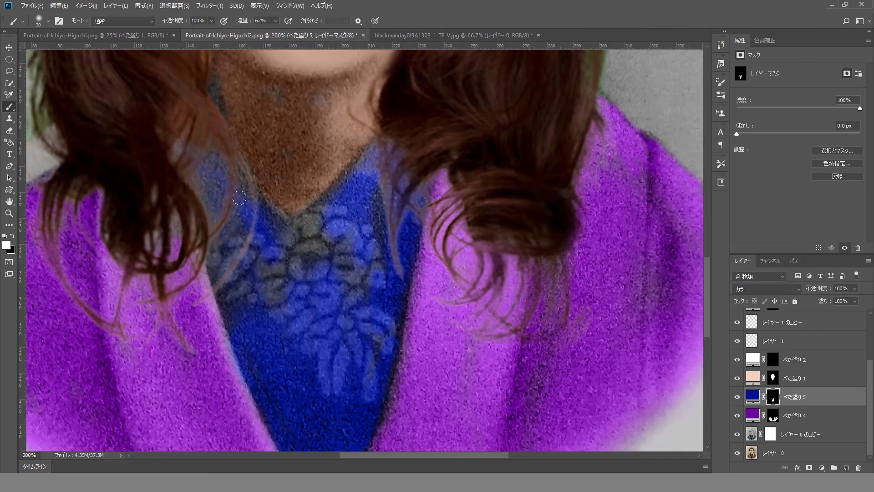
left_click_drag(239, 197, 264, 296)
Step: Paint in the flower blossom on the inner collar using the mask of the existing red fill layer
left_click_drag(869, 394, 866, 372)
left_click(773, 338)
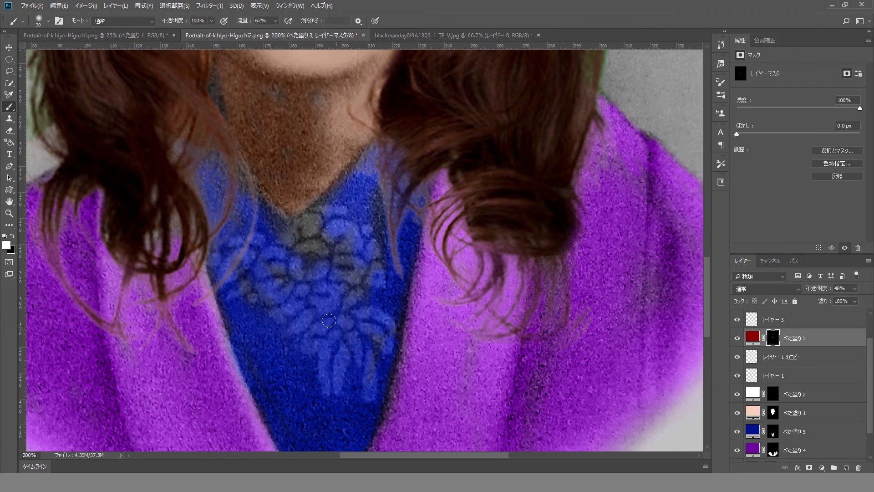
mouse_move(304, 280)
left_mouse_down()
mouse_move(323, 279)
mouse_move(313, 248)
mouse_move(327, 256)
mouse_move(342, 230)
mouse_move(345, 254)
mouse_move(353, 249)
mouse_move(335, 302)
mouse_move(290, 309)
mouse_move(273, 298)
mouse_move(276, 253)
mouse_move(318, 231)
mouse_move(310, 313)
mouse_move(379, 267)
mouse_move(376, 248)
mouse_move(330, 222)
mouse_move(258, 256)
left_mouse_up()
Step: Add a solid colour fill layer in green 1a4a02 above the purple fill, set it to Color blend mode, and invert its mask to black
left_click(774, 450)
left_click(821, 468)
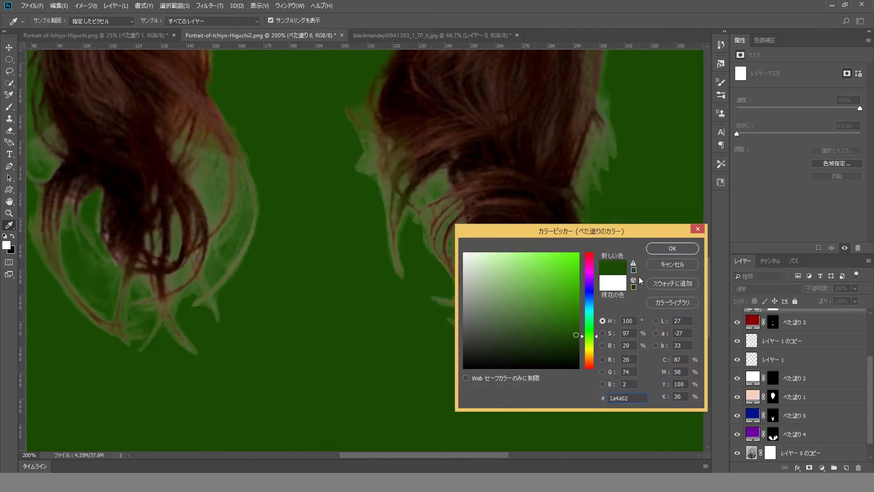
left_click(665, 248)
scroll(797, 387, "down", 2)
left_click(773, 397)
key("ctrl+i")
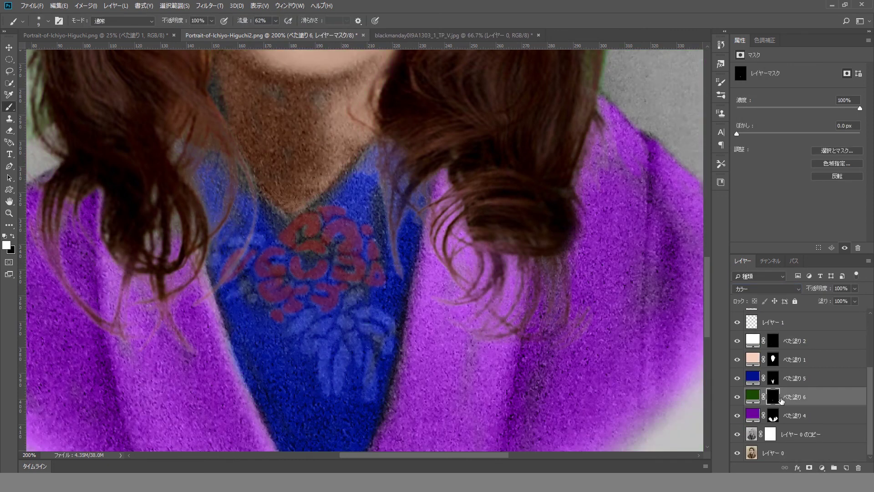
Step: Move the green fill layer directly above the skin fill and paint in the flower's leaves on its mask
left_click_drag(781, 401, 770, 418)
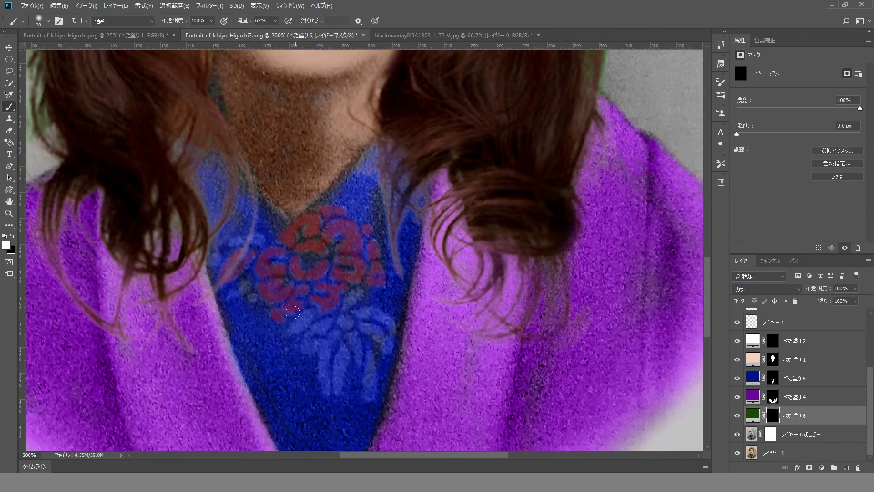
key("ctrl+bracketright")
key("ctrl+bracketright")
key("ctrl+bracketright")
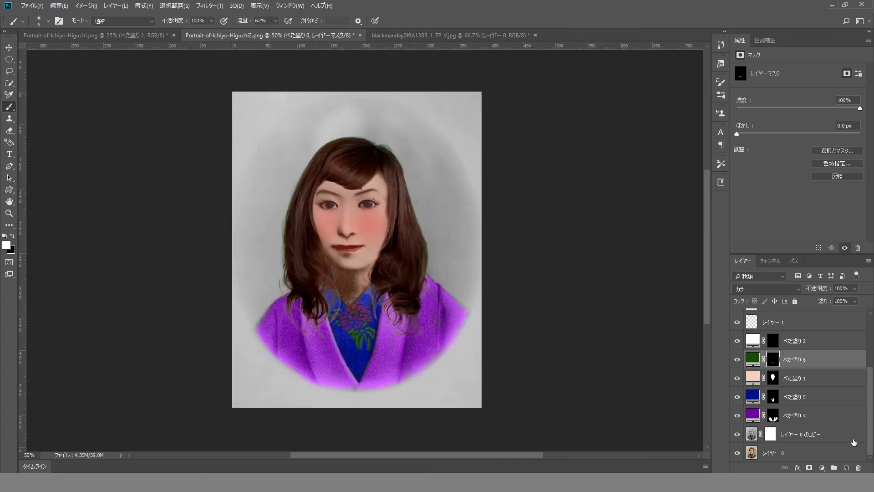
Step: Select the colorizing layers, merge a copy of them into a new top layer, and hide the separate layers to compare with the original photo
scroll(774, 387, "up", 2)
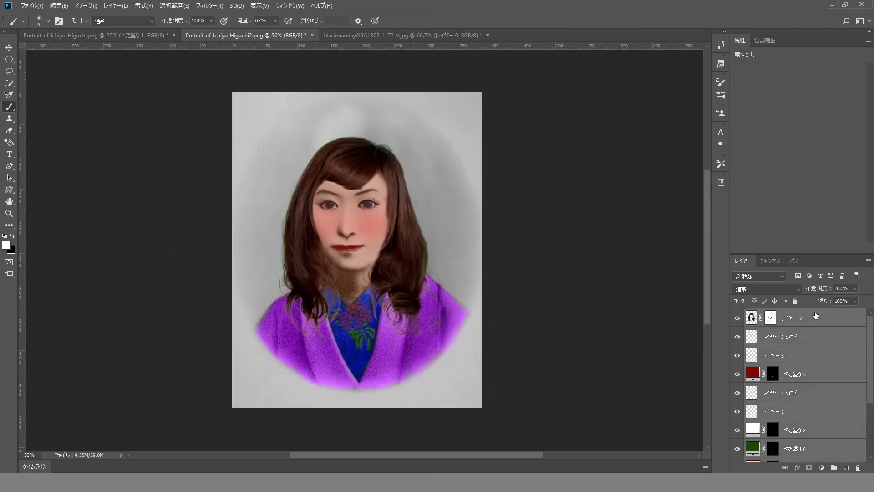
scroll(773, 387, "down", 2)
scroll(740, 378, "down", 2)
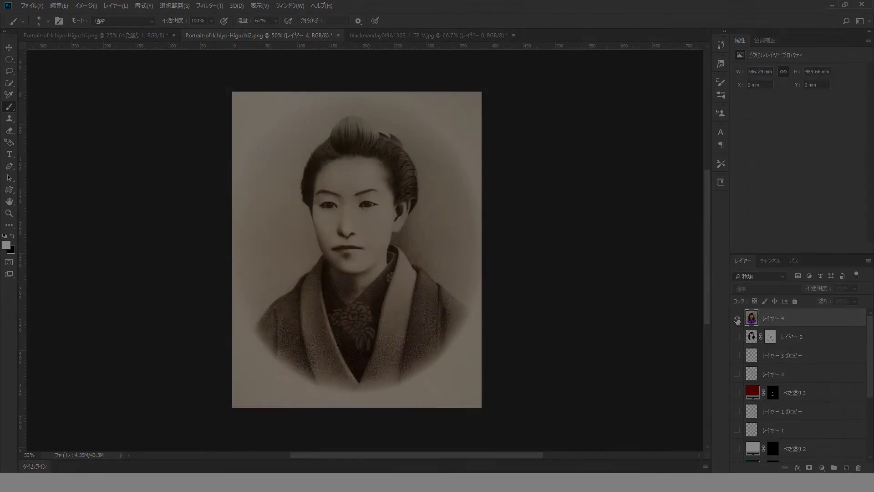